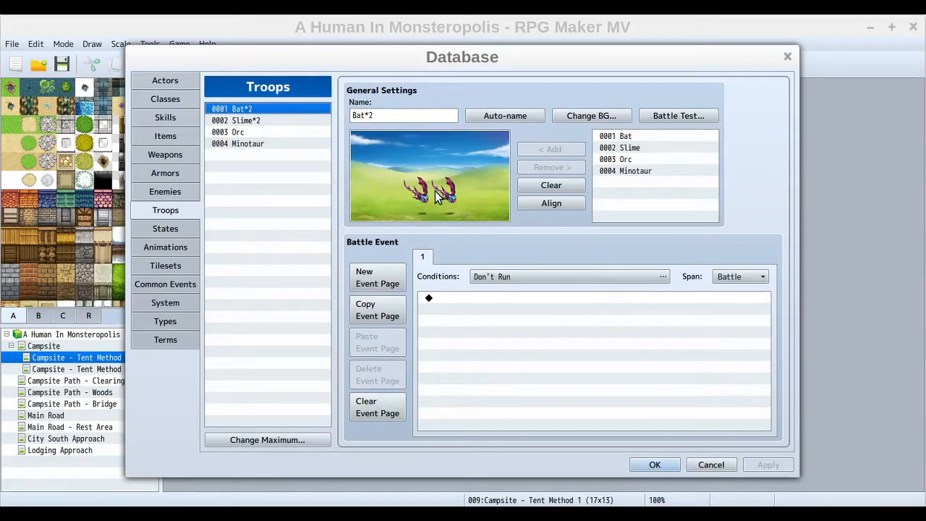
# Rename the Bat*2 troop as 2x Bats.
pyautogui.click(248, 122)
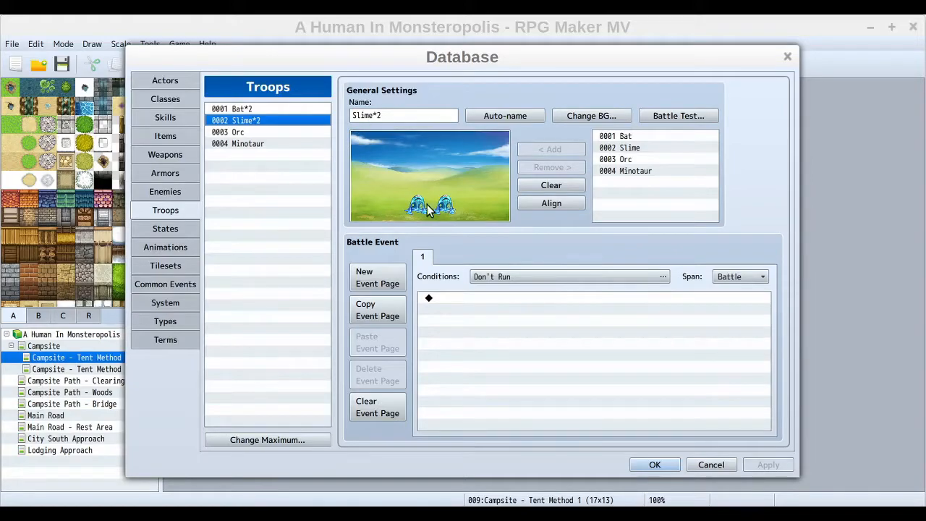
pyautogui.click(249, 110)
pyautogui.moveTo(396, 115); pyautogui.dragTo(350, 113)
pyautogui.write('2x Bats')
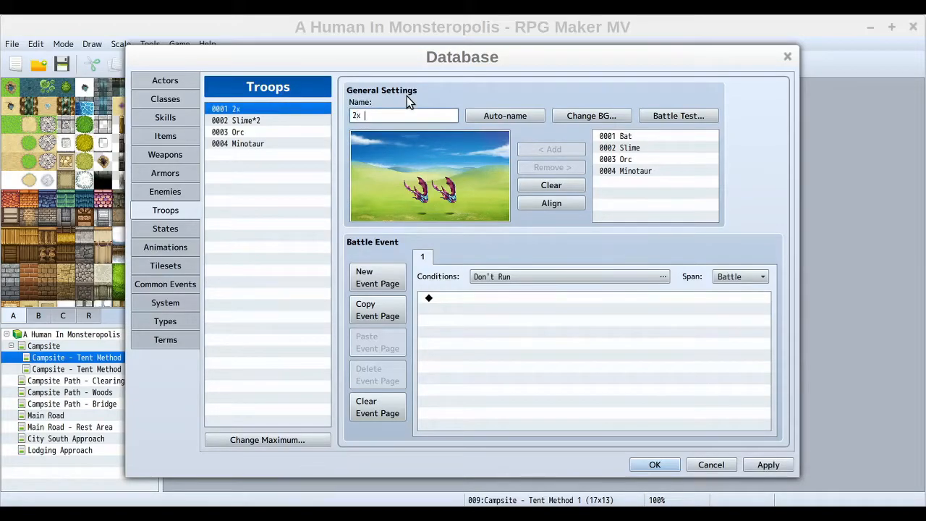
# Replace the first troop's name with Bat*2.
pyautogui.press('BackSpace')
pyautogui.press('BackSpace')
pyautogui.press('BackSpace')
pyautogui.press('BackSpace')
pyautogui.press('BackSpace')
pyautogui.press('BackSpace')
pyautogui.press('BackSpace')
pyautogui.write('Bat*2')
# Review the enemy placement of the Slime*2, Orc and Minotaur troops.
pyautogui.click(253, 121)
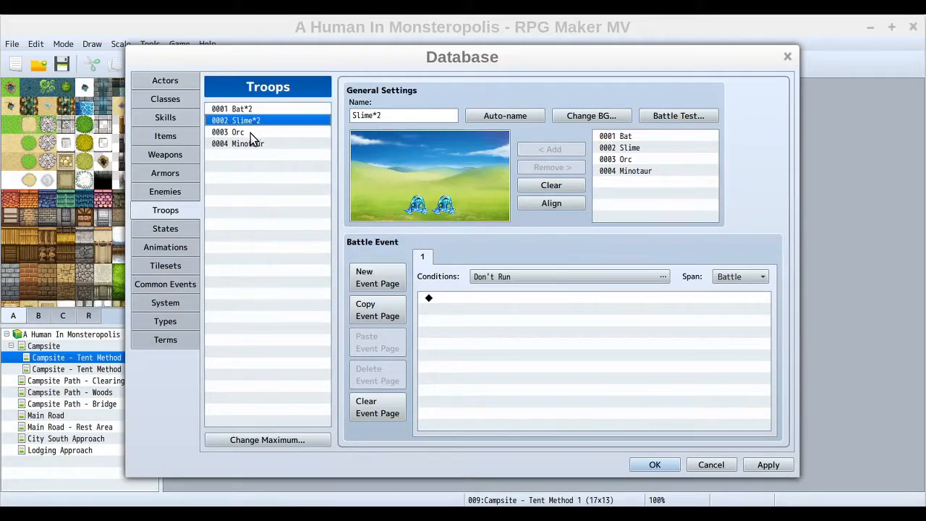
pyautogui.click(251, 133)
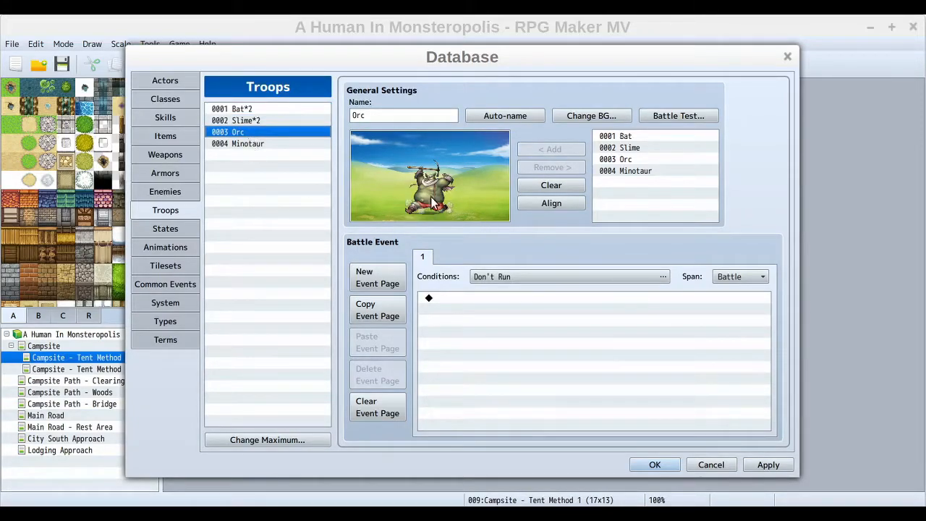
pyautogui.click(274, 145)
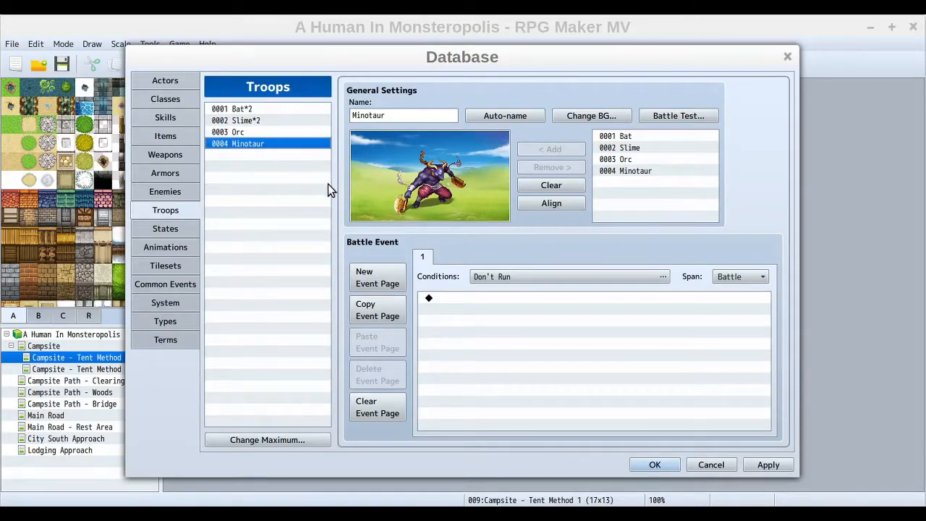
# Auto-name the first troop in the list from the enemies it contains.
pyautogui.click(282, 108)
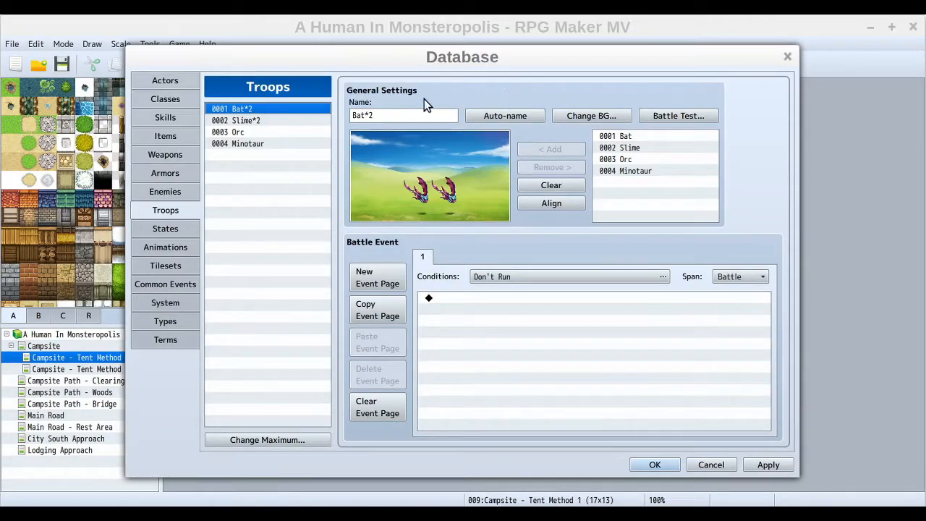
pyautogui.click(506, 117)
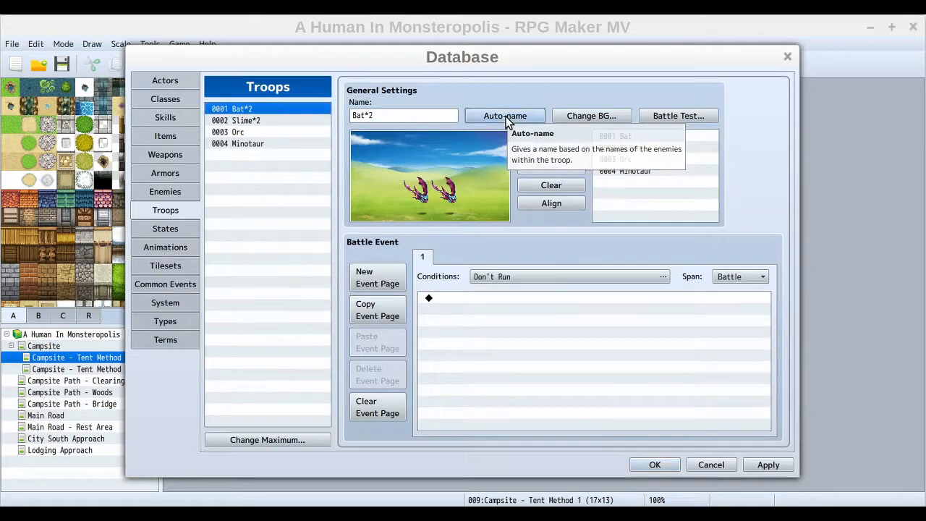
pyautogui.moveTo(378, 116); pyautogui.dragTo(311, 103)
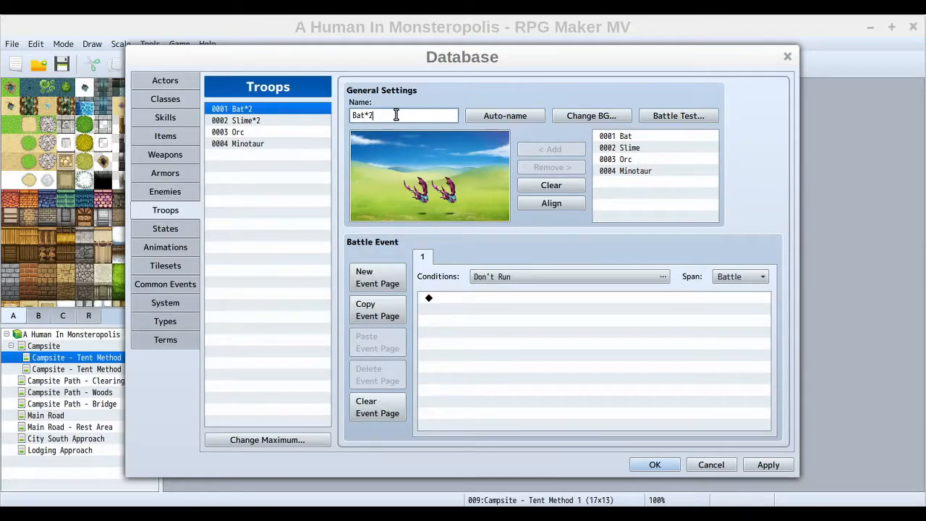
pyautogui.click(256, 153)
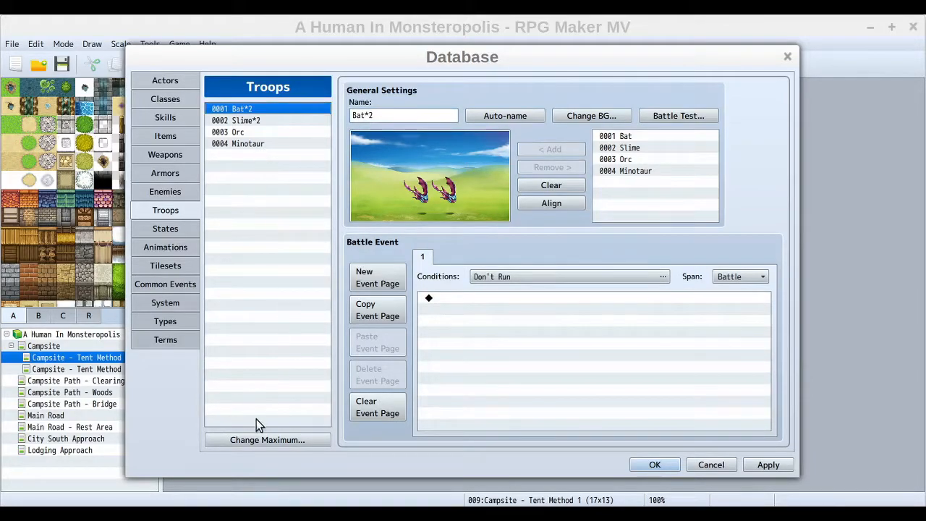
# Raise the maximum number of troops to 5 and select the empty troop 0005.
pyautogui.click(257, 442)
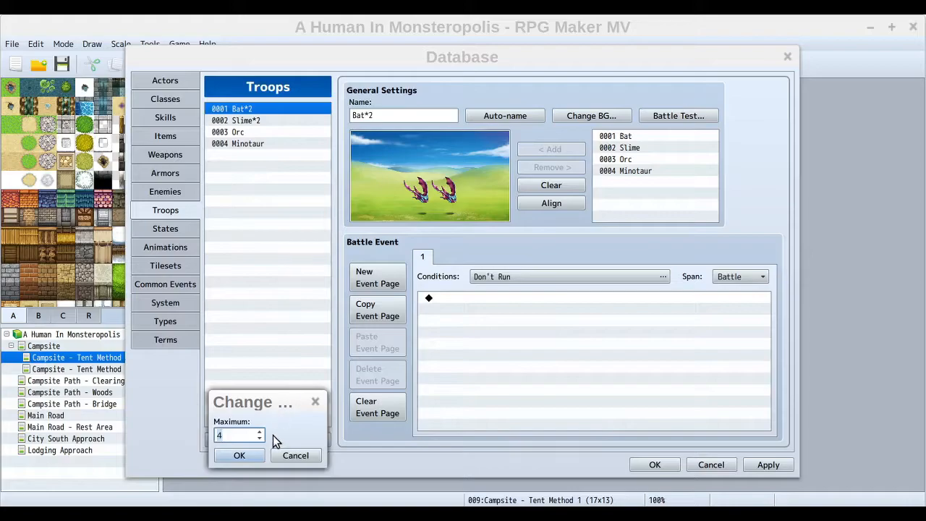
pyautogui.click(249, 457)
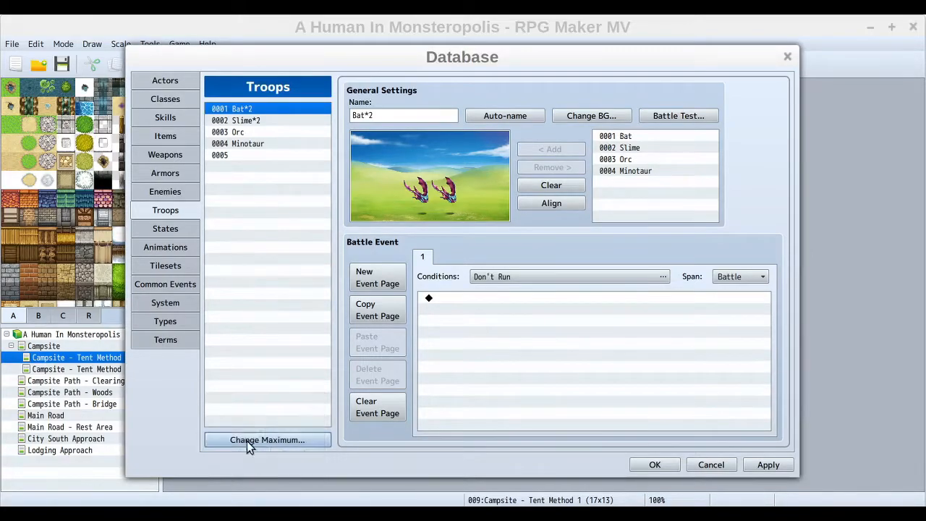
pyautogui.click(240, 153)
pyautogui.click(380, 116)
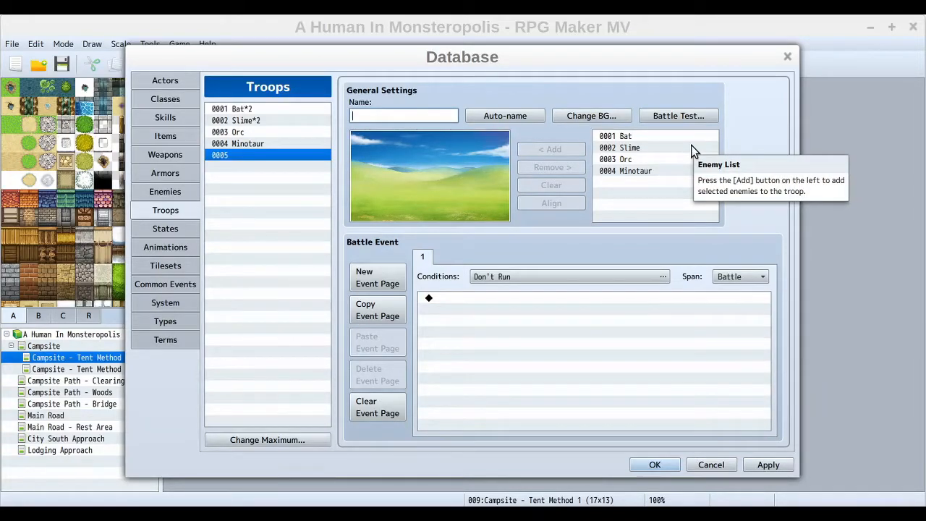
# Add one Bat, one Slime and one Orc from the enemy list to troop 0005.
pyautogui.click(628, 137)
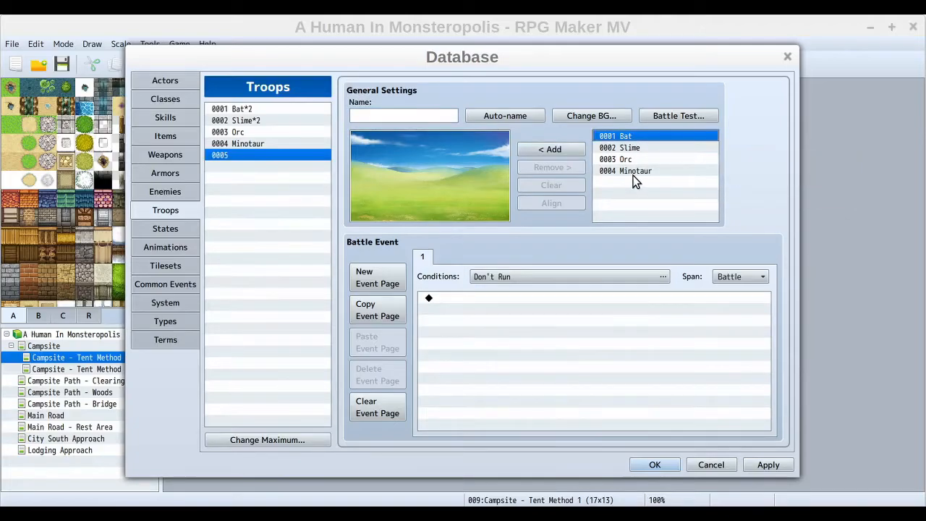
pyautogui.click(626, 148)
pyautogui.click(626, 159)
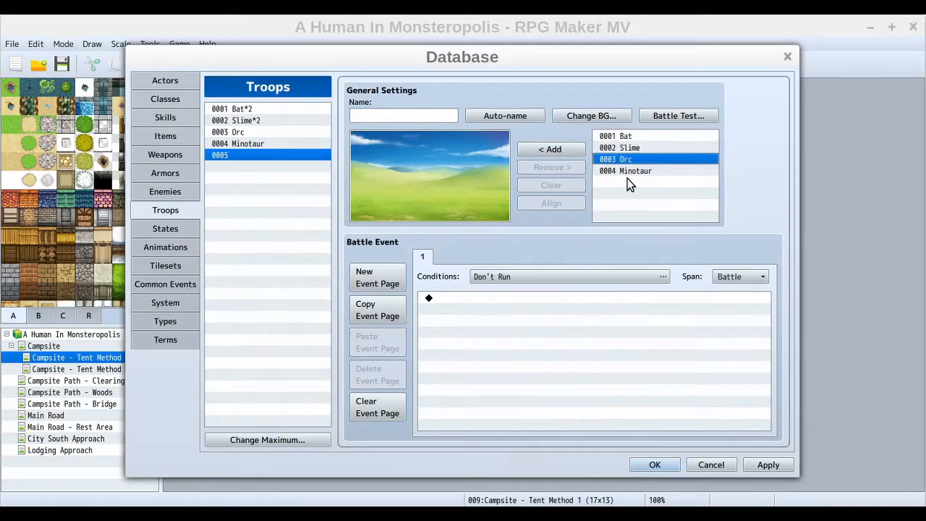
pyautogui.click(628, 171)
pyautogui.click(625, 138)
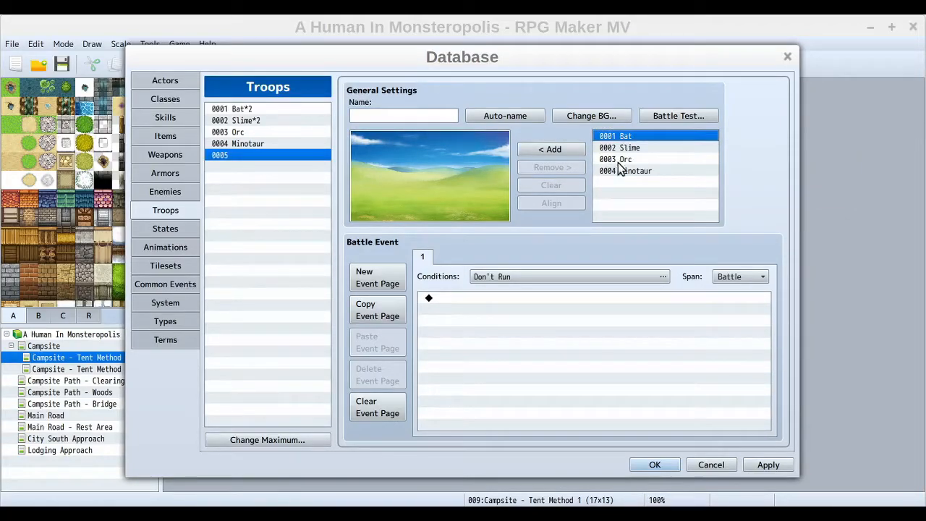
pyautogui.click(548, 153)
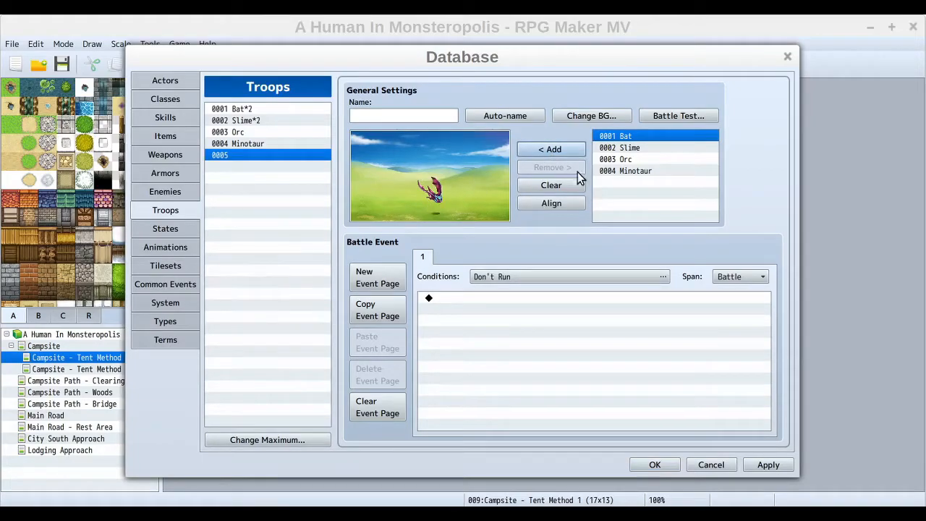
pyautogui.click(638, 148)
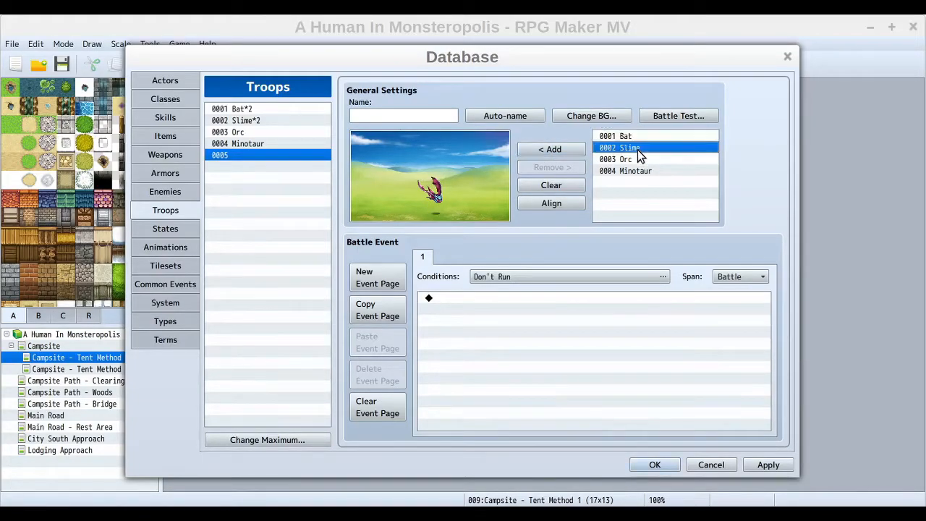
pyautogui.click(548, 148)
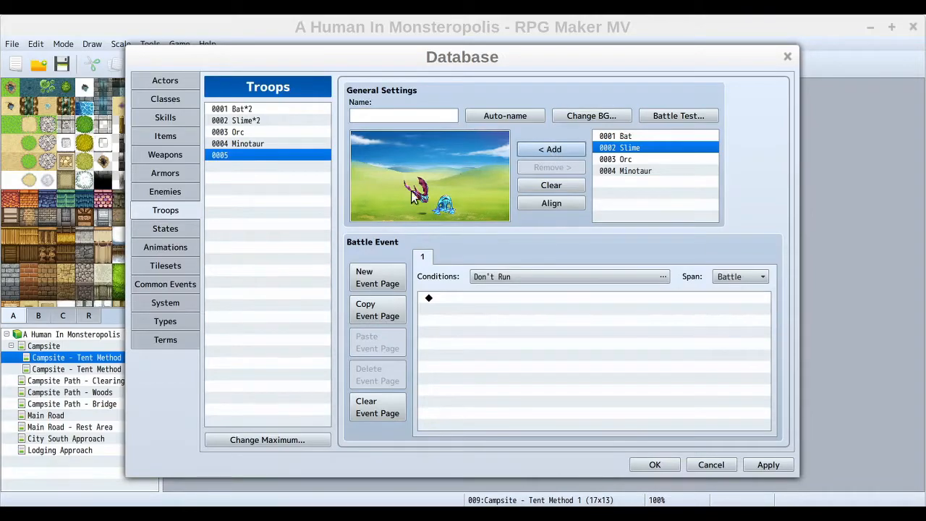
pyautogui.click(629, 160)
pyautogui.click(558, 152)
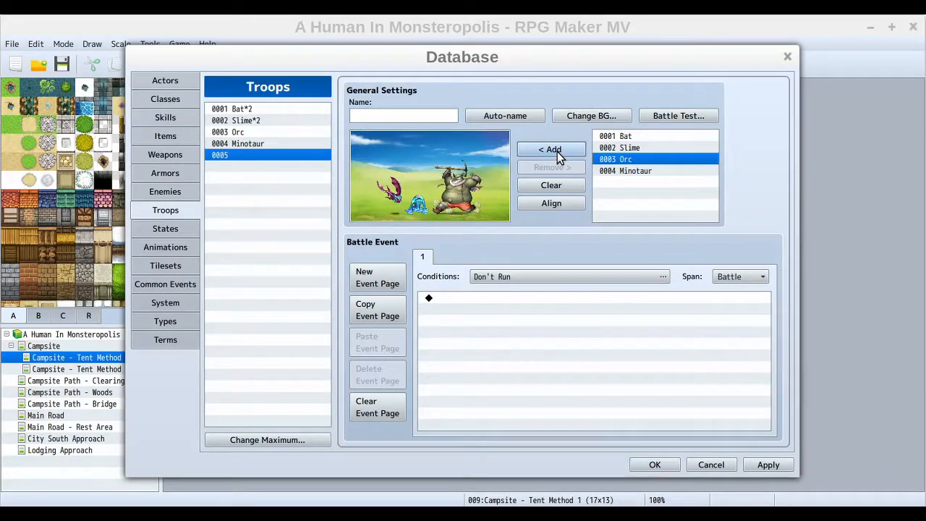
# Rearrange the troop's enemies with the bat at the upper right, the orc on the left and the slime in front of the orc.
pyautogui.click(417, 208)
pyautogui.moveTo(417, 207)
pyautogui.mouseDown()
pyautogui.moveTo(426, 197)
pyautogui.moveTo(403, 188)
pyautogui.moveTo(427, 207)
pyautogui.moveTo(418, 183)
pyautogui.moveTo(410, 213)
pyautogui.moveTo(439, 188)
pyautogui.moveTo(417, 209)
pyautogui.moveTo(421, 201)
pyautogui.moveTo(434, 212)
pyautogui.mouseUp()
pyautogui.moveTo(387, 188); pyautogui.dragTo(483, 157)
pyautogui.moveTo(448, 187); pyautogui.dragTo(432, 206)
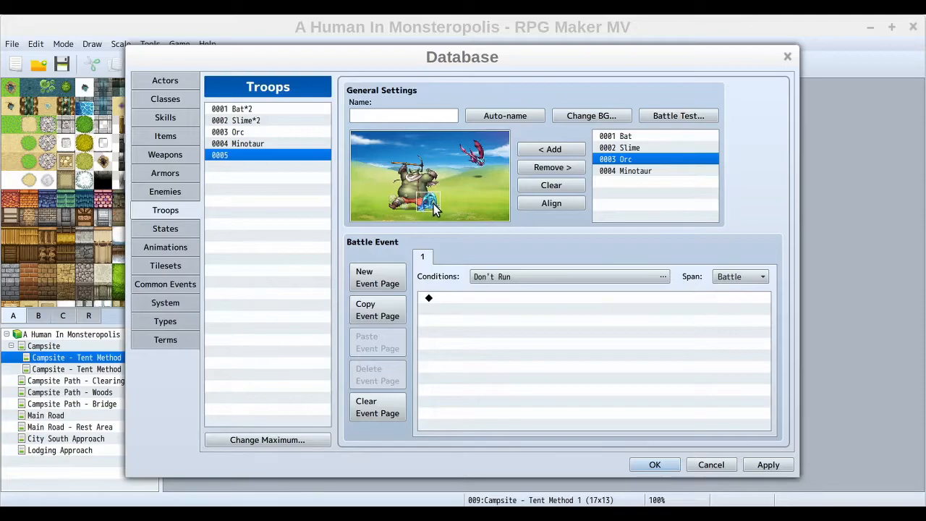
pyautogui.moveTo(432, 206); pyautogui.dragTo(483, 176)
pyautogui.moveTo(482, 175); pyautogui.dragTo(423, 226)
pyautogui.moveTo(430, 209); pyautogui.dragTo(417, 222)
# Lower the bat in the placement view so it stands beside the orc on its right.
pyautogui.click(415, 184)
pyautogui.rightClick(415, 179)
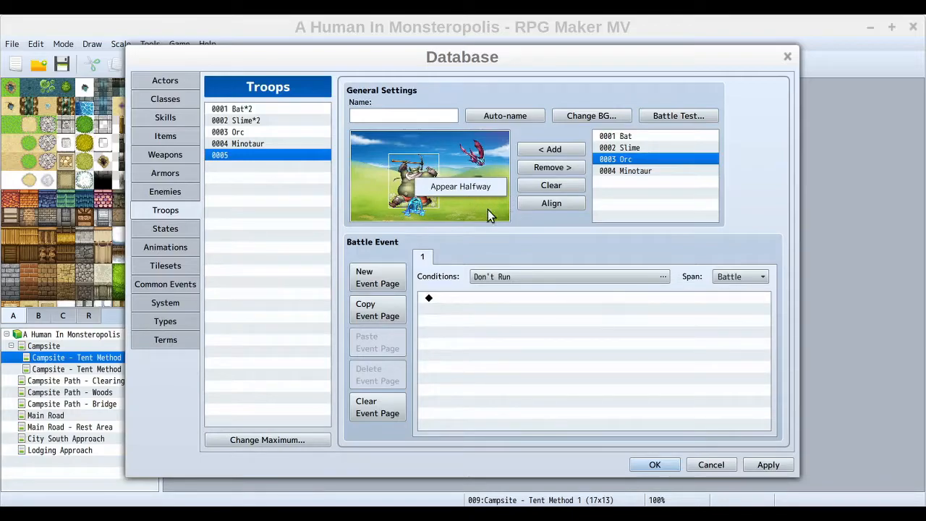
pyautogui.click(538, 229)
pyautogui.moveTo(474, 160); pyautogui.dragTo(468, 194)
# Set the orc to Appear Halfway and move it slightly down in the placement view.
pyautogui.click(405, 185)
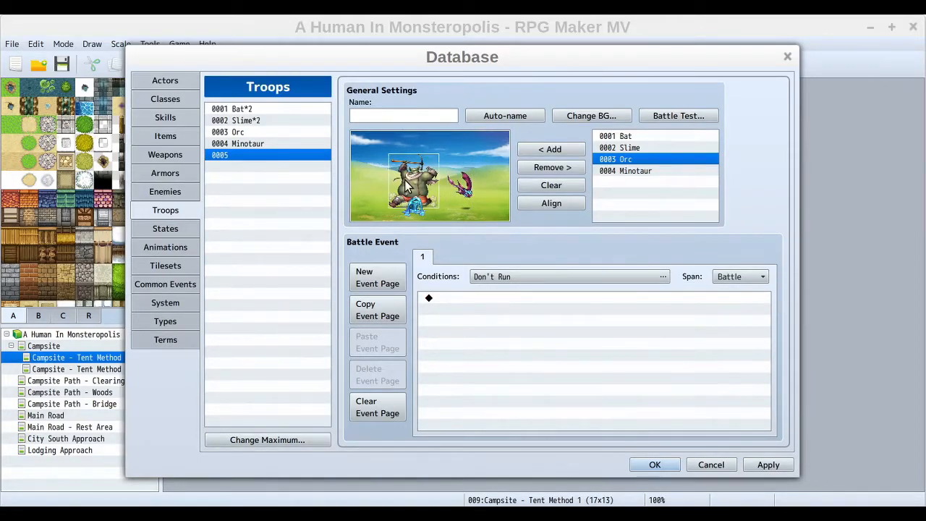
pyautogui.rightClick(410, 182)
pyautogui.click(442, 183)
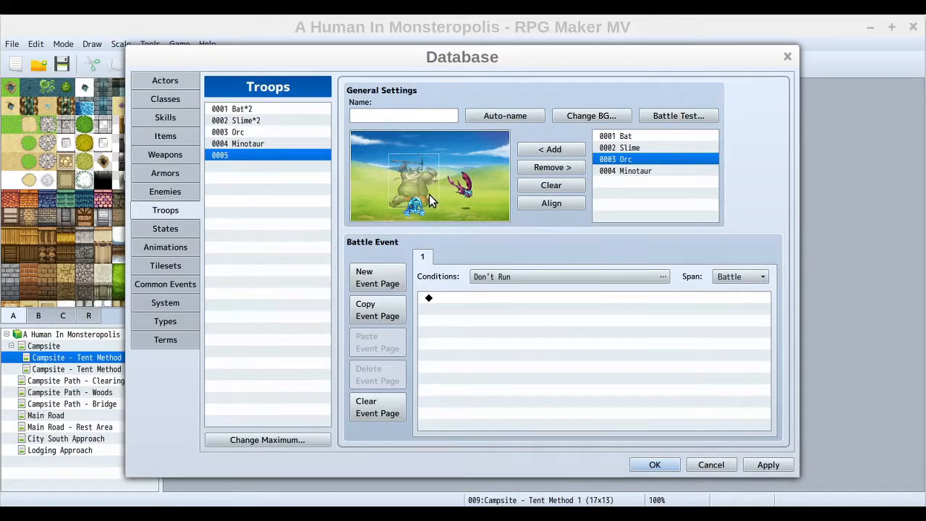
pyautogui.moveTo(416, 179)
pyautogui.mouseDown()
pyautogui.moveTo(445, 194)
pyautogui.moveTo(415, 184)
pyautogui.mouseUp()
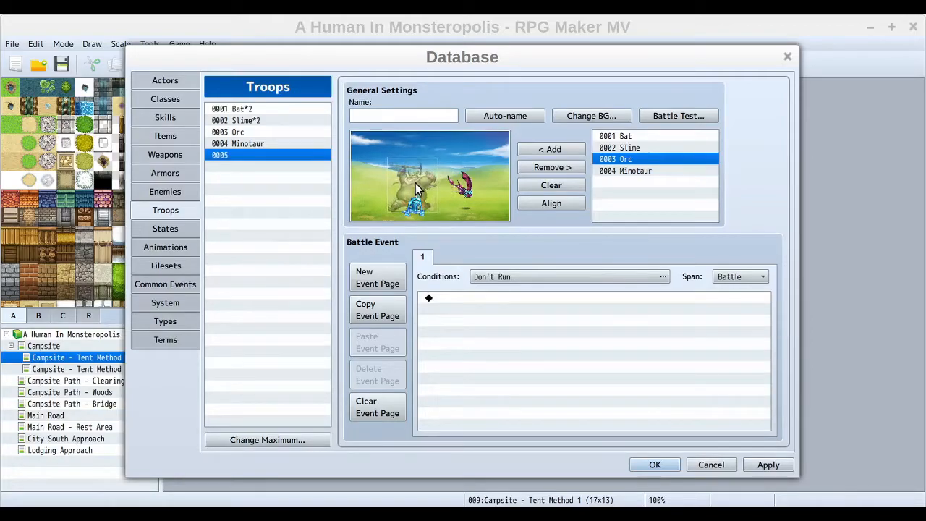
pyautogui.rightClick(412, 181)
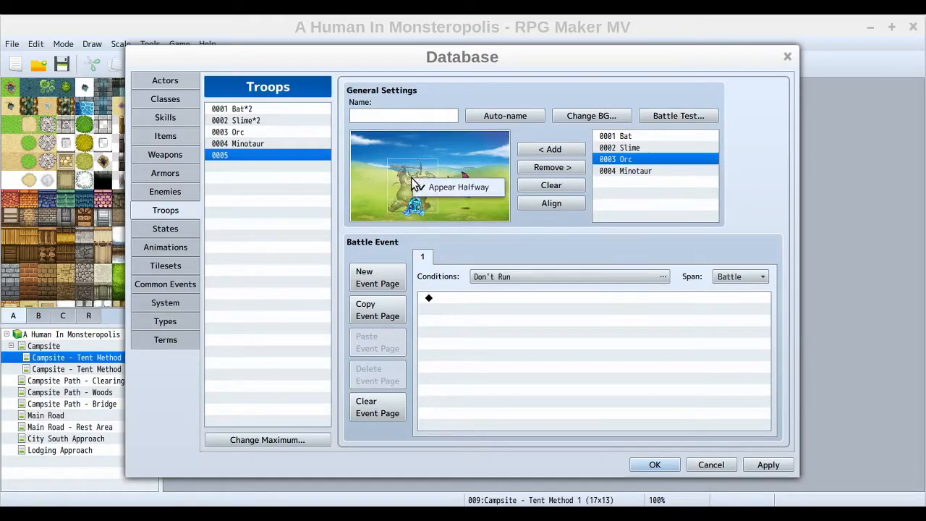
pyautogui.click(407, 174)
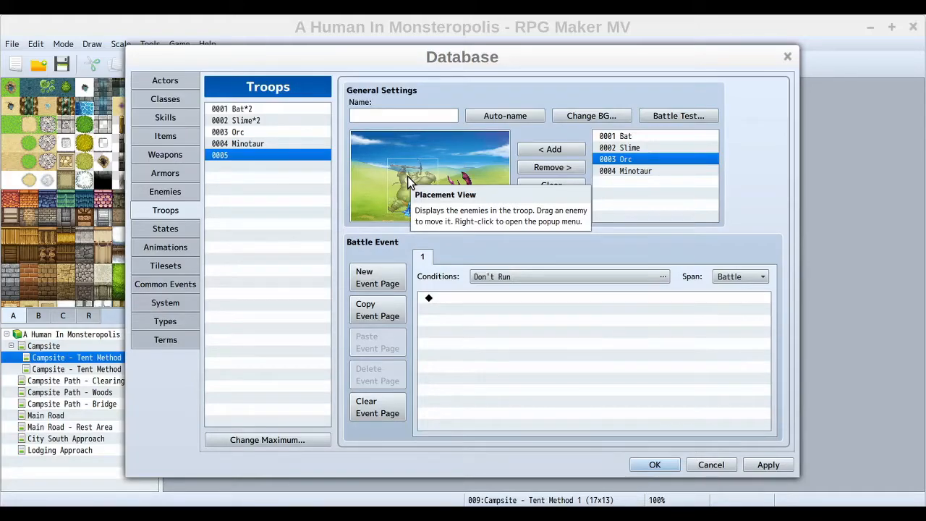
# Turn off Appear Halfway for the orc and move it further left.
pyautogui.rightClick(400, 176)
pyautogui.click(437, 184)
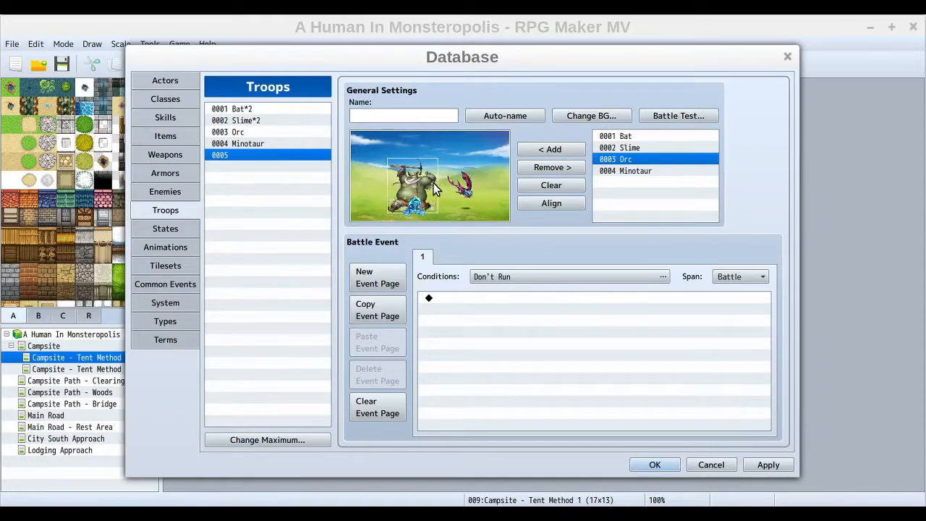
pyautogui.moveTo(434, 183); pyautogui.dragTo(395, 188)
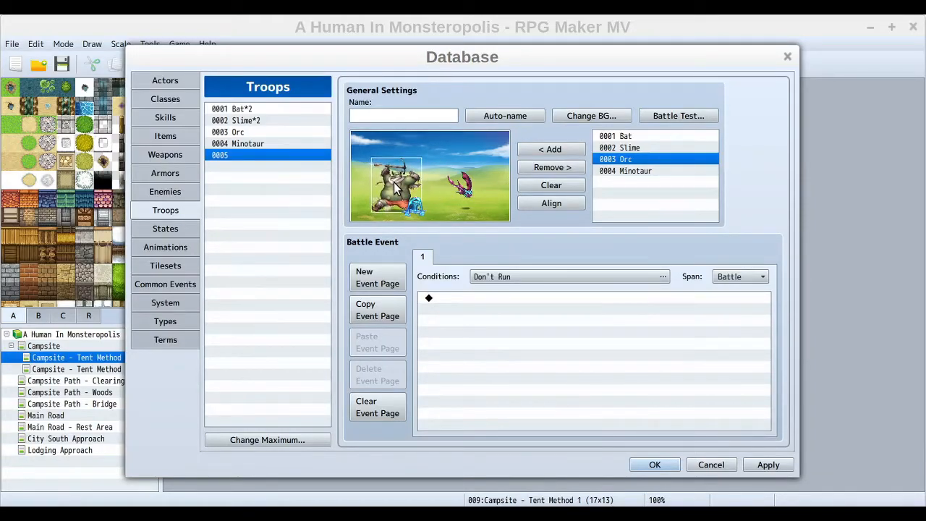
# Toggle the orc's Appear Halfway option on and off twice, leaving it off.
pyautogui.rightClick(396, 186)
pyautogui.click(439, 193)
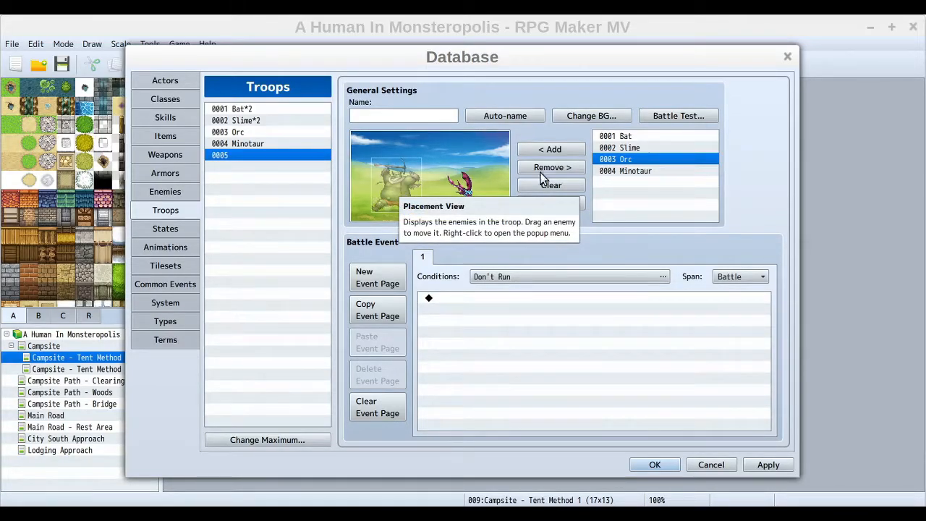
pyautogui.rightClick(403, 185)
pyautogui.click(436, 193)
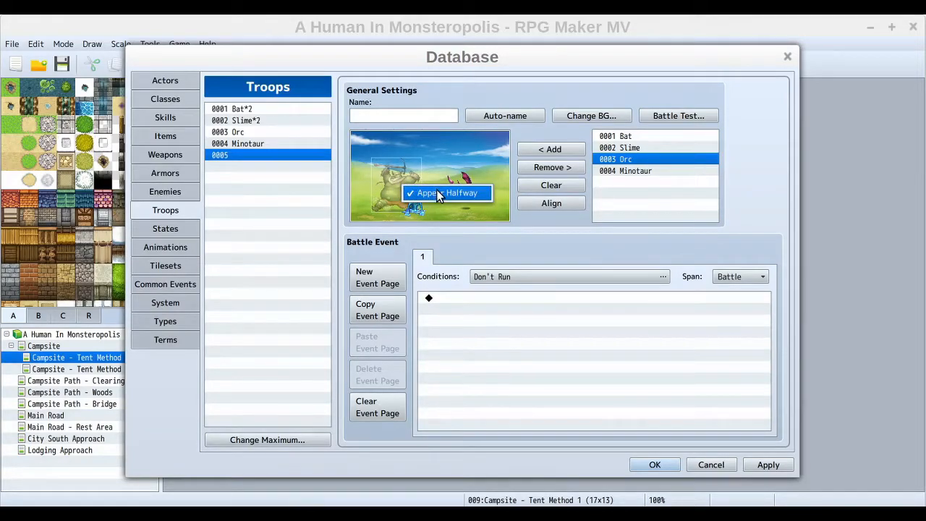
pyautogui.click(436, 191)
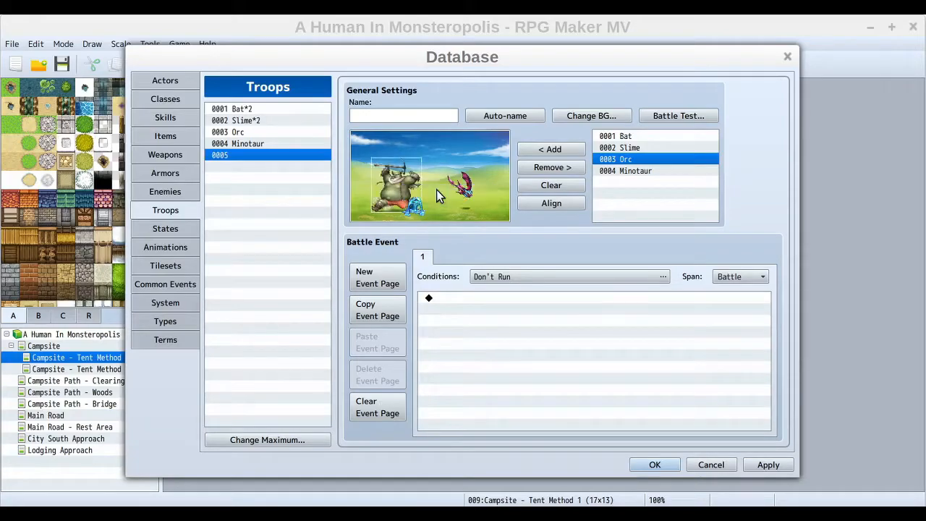
pyautogui.rightClick(396, 184)
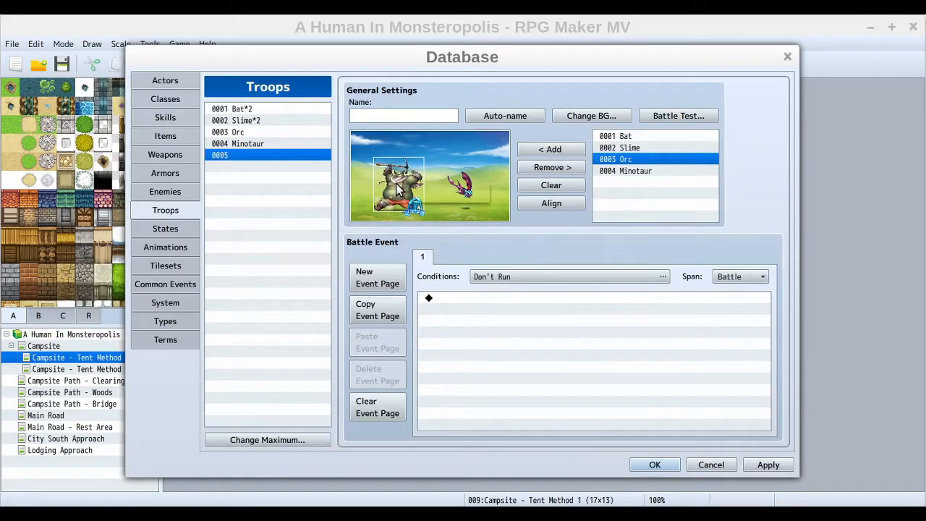
pyautogui.click(654, 246)
pyautogui.rightClick(400, 189)
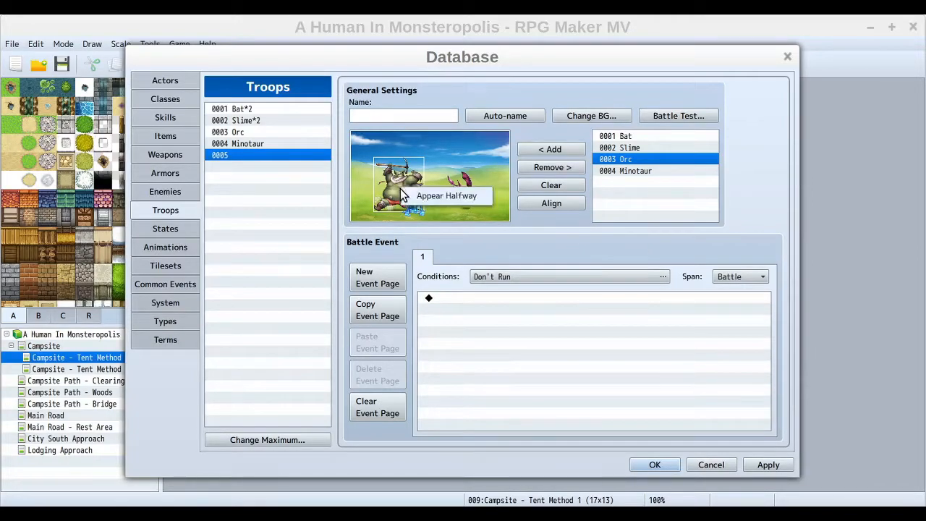
pyautogui.click(448, 202)
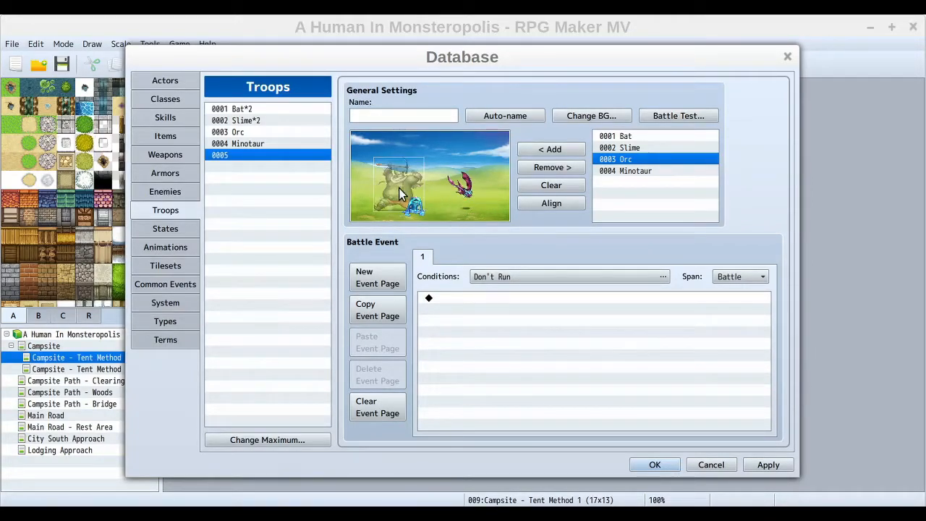
pyautogui.rightClick(403, 185)
pyautogui.click(437, 196)
# Move the slime right between the orc and the bat, and shift the orc slightly left.
pyautogui.moveTo(412, 210); pyautogui.dragTo(437, 209)
pyautogui.moveTo(387, 183)
pyautogui.mouseDown()
pyautogui.moveTo(419, 188)
pyautogui.moveTo(376, 182)
pyautogui.mouseUp()
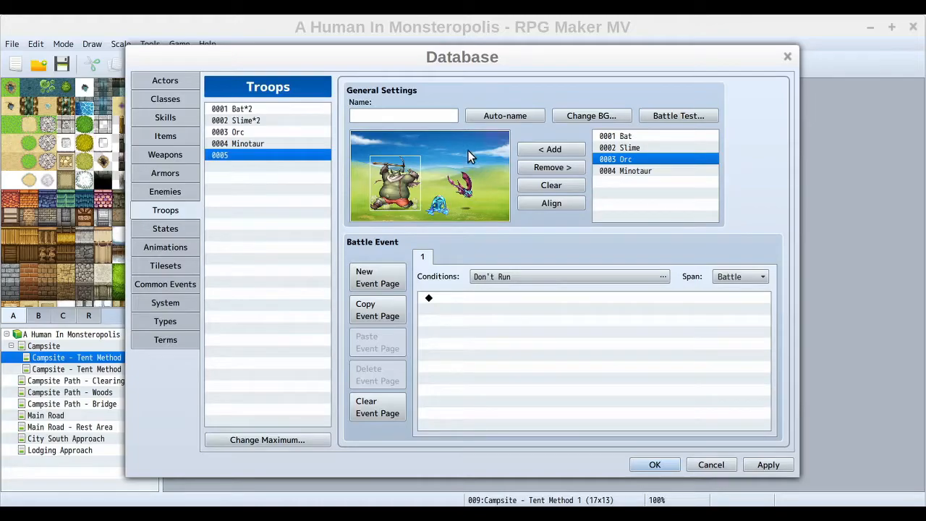
# Auto-name the new troop, both before and after adding a second slime beside the first one.
pyautogui.click(495, 114)
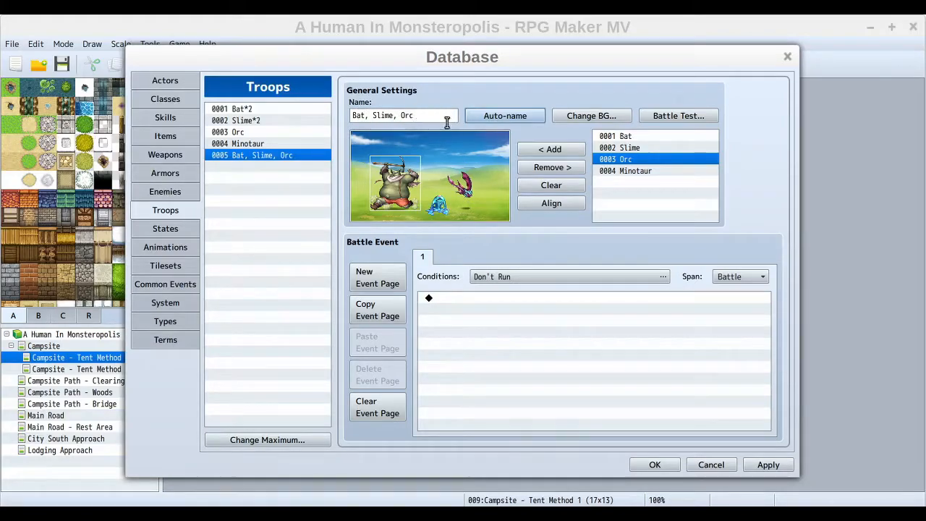
pyautogui.click(628, 147)
pyautogui.click(568, 150)
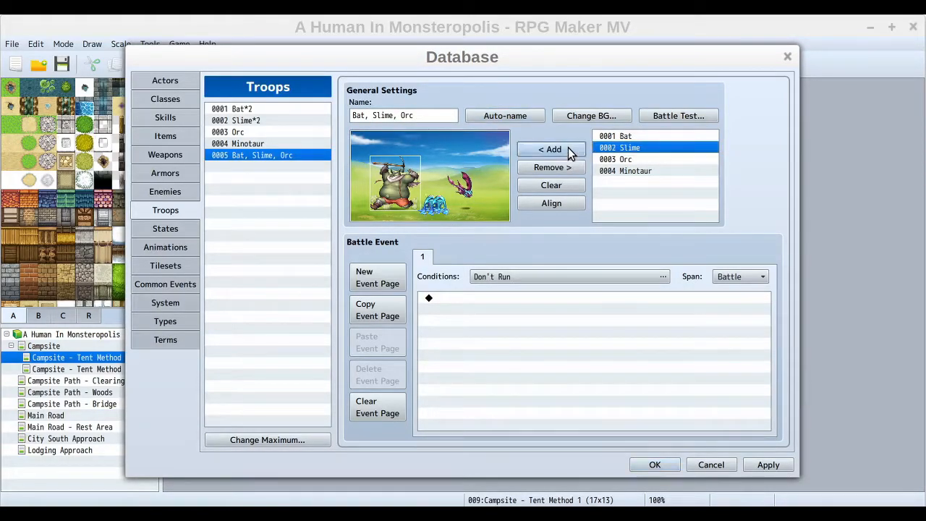
pyautogui.moveTo(440, 208); pyautogui.dragTo(454, 211)
pyautogui.click(498, 117)
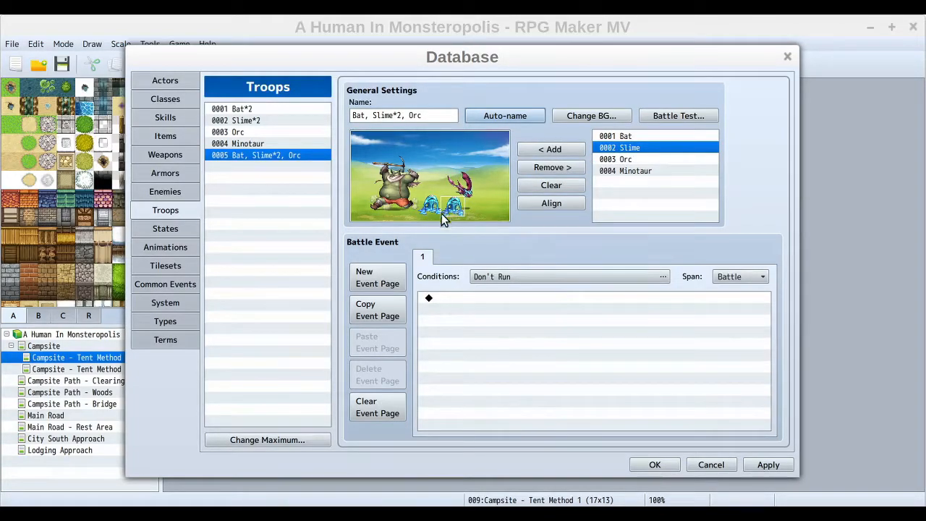
# Remove the extra slime from the fifth troop and move the remaining slime slightly right.
pyautogui.click(560, 170)
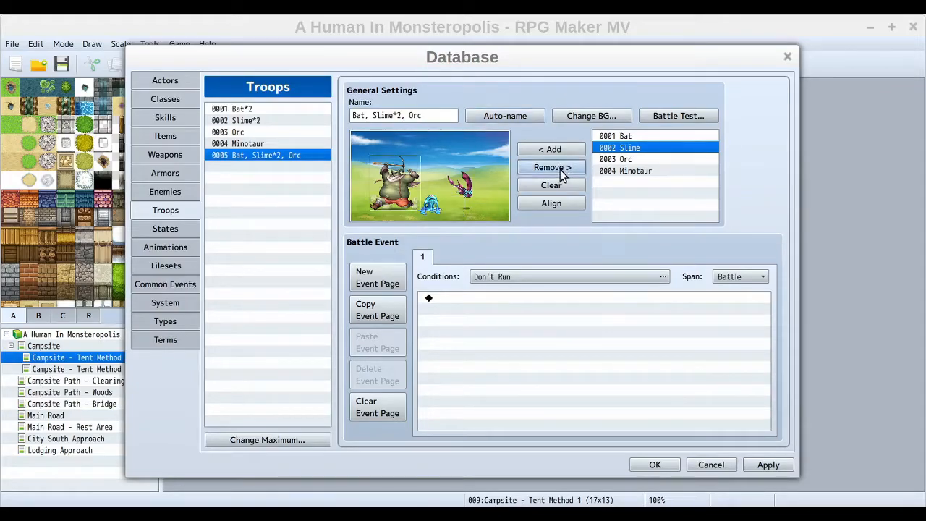
pyautogui.moveTo(432, 210); pyautogui.dragTo(436, 211)
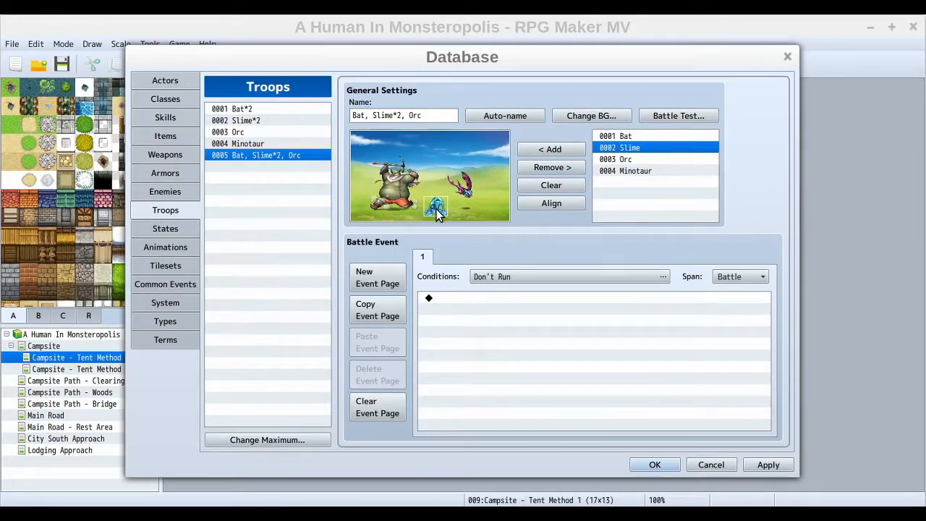
# Align the fifth troop's enemies automatically and auto-name the troop to match their new order.
pyautogui.click(554, 206)
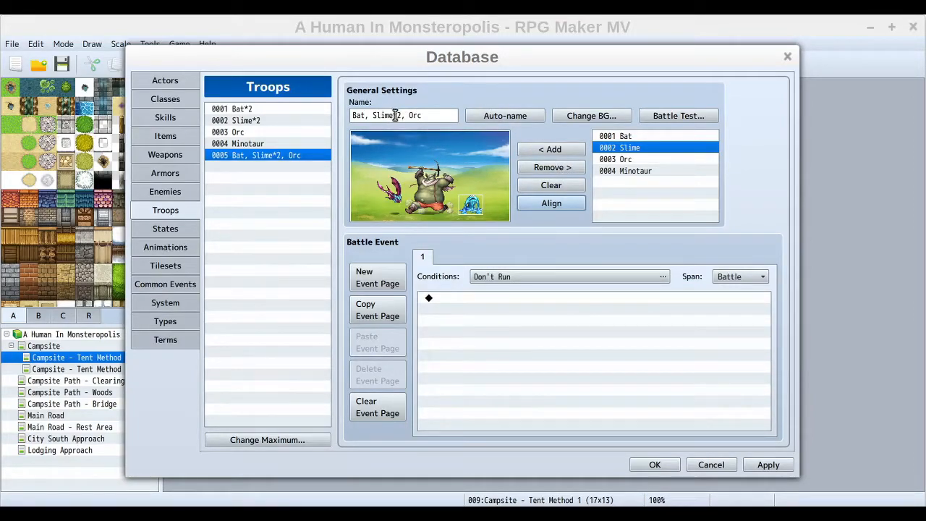
pyautogui.click(506, 117)
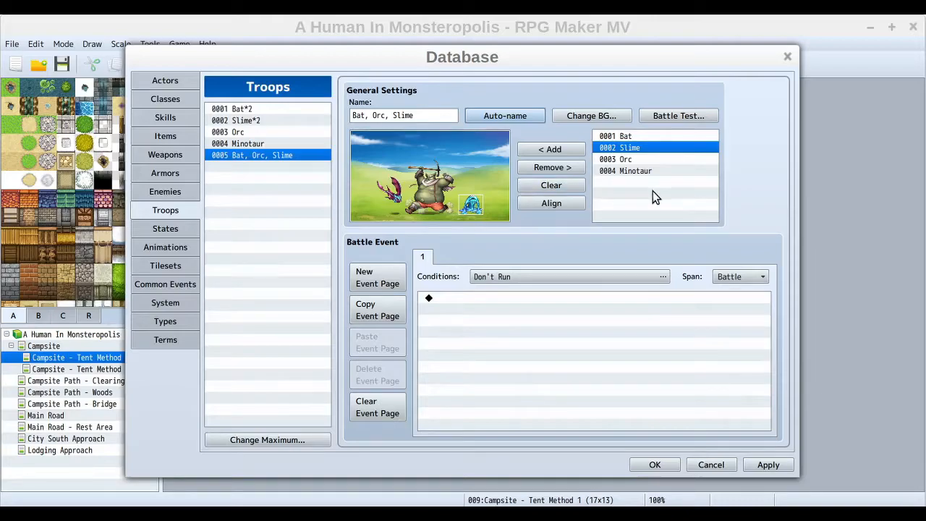
pyautogui.click(509, 118)
# Clear all enemies from the fifth troop and auto-name it so its name is emptied.
pyautogui.click(551, 187)
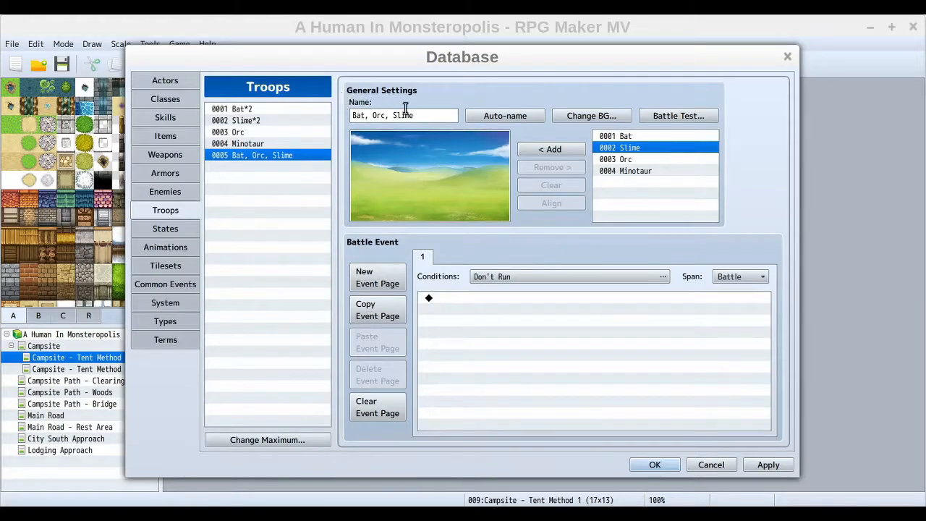
pyautogui.click(485, 116)
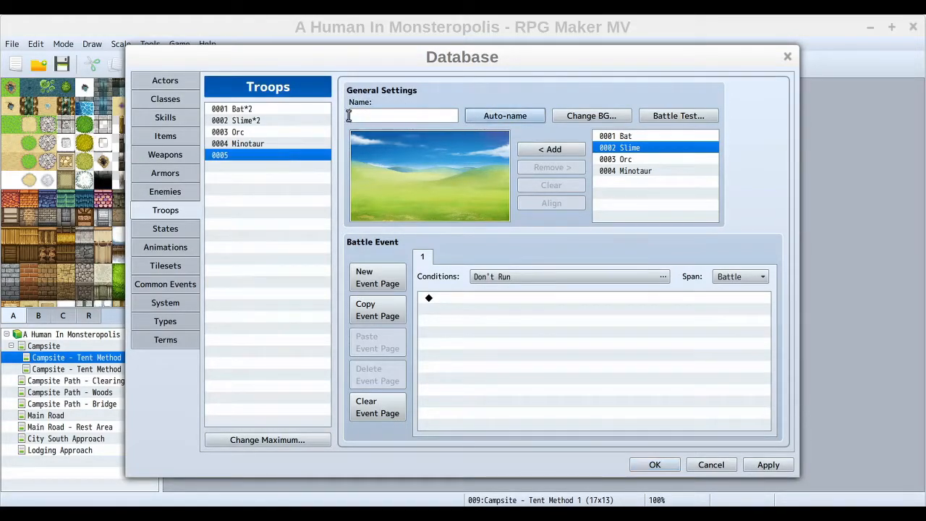
# Delete the empty fifth troop entry by setting the maximum number of troops to 4.
pyautogui.rightClick(244, 155)
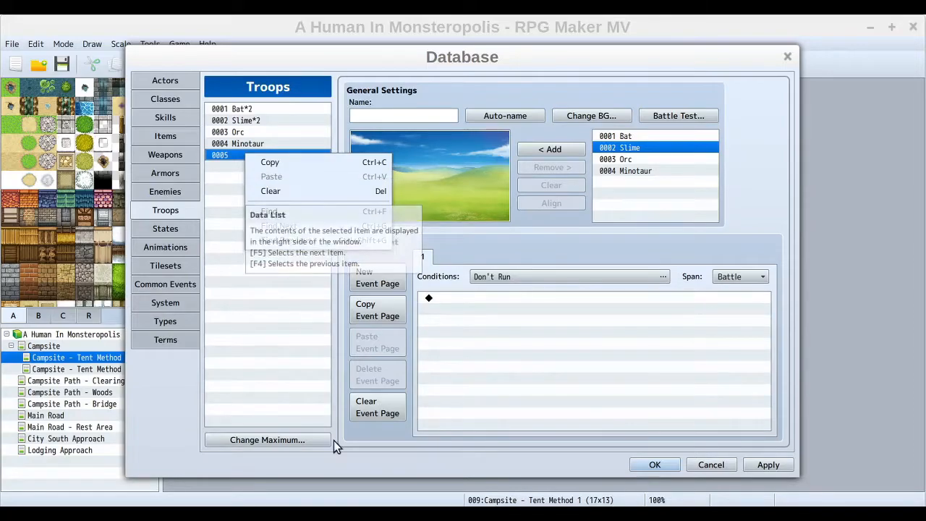
pyautogui.click(303, 437)
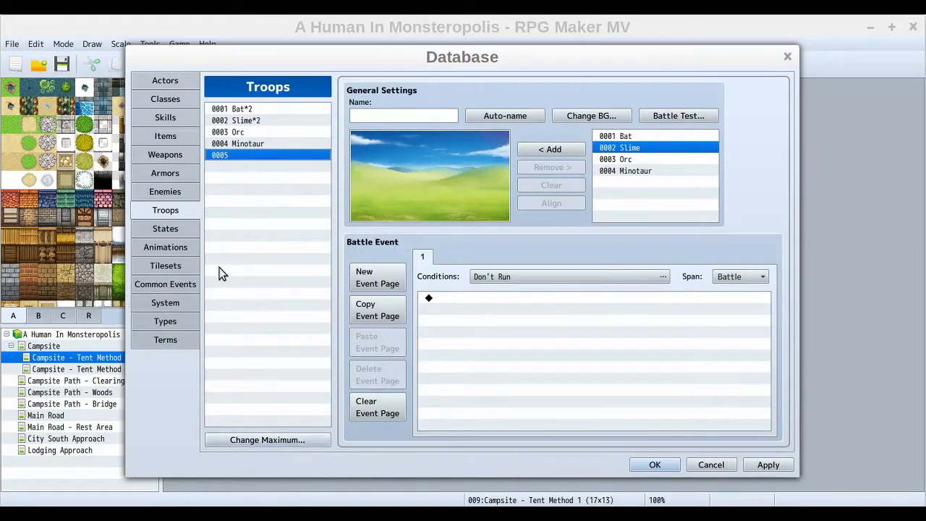
pyautogui.click(280, 439)
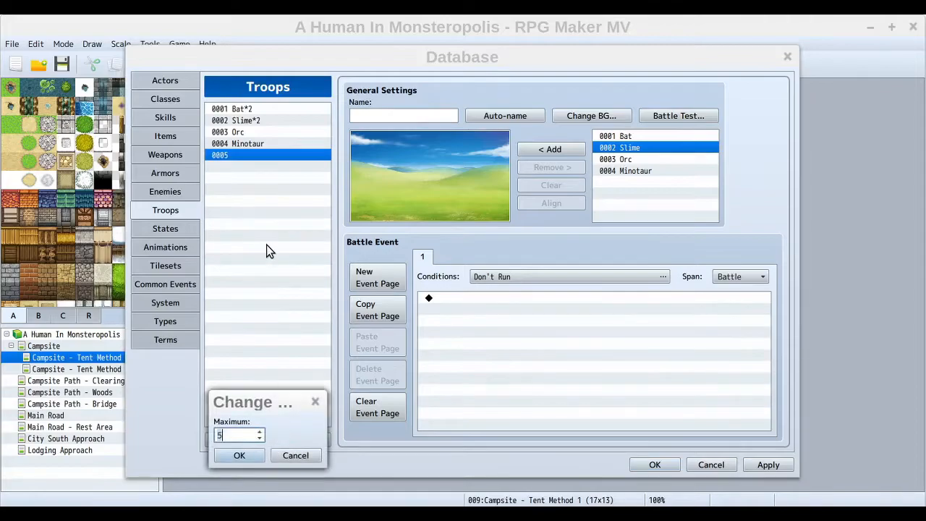
pyautogui.click(254, 453)
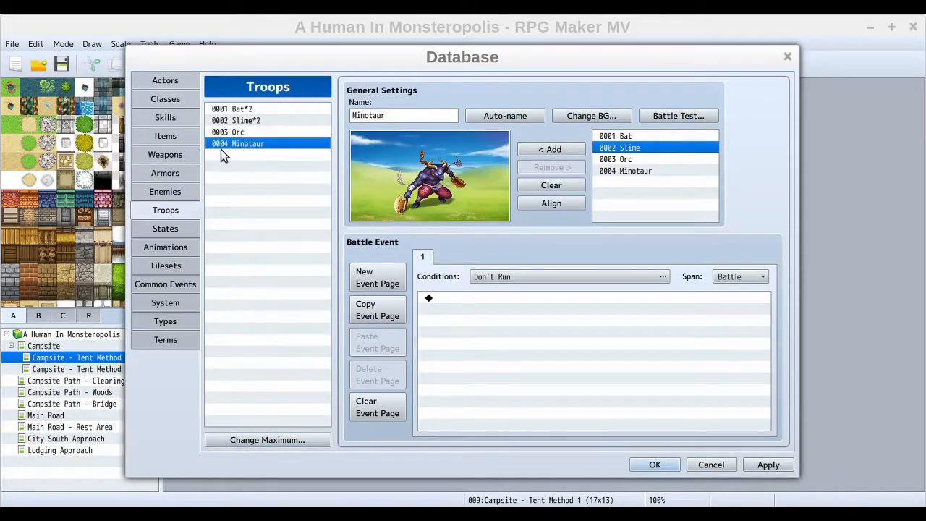
# For the Bat*2 troop's battle background, preview the DemonCastle2 floor and choose the DecorativeTile floor.
pyautogui.click(256, 110)
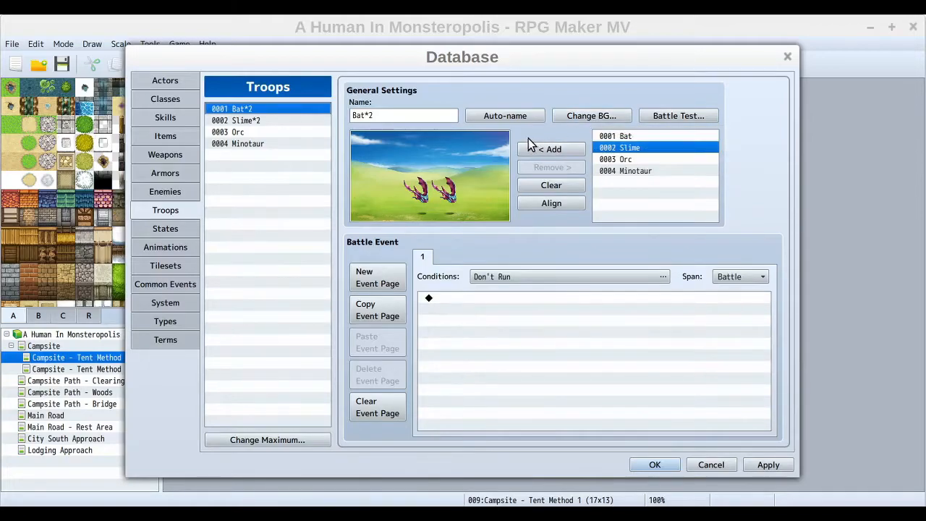
pyautogui.click(591, 117)
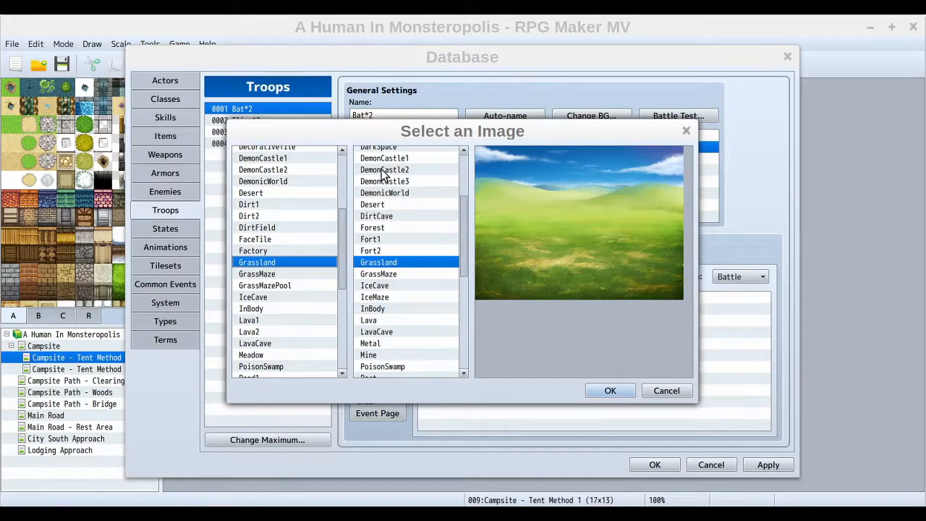
pyautogui.moveTo(340, 250); pyautogui.dragTo(344, 230)
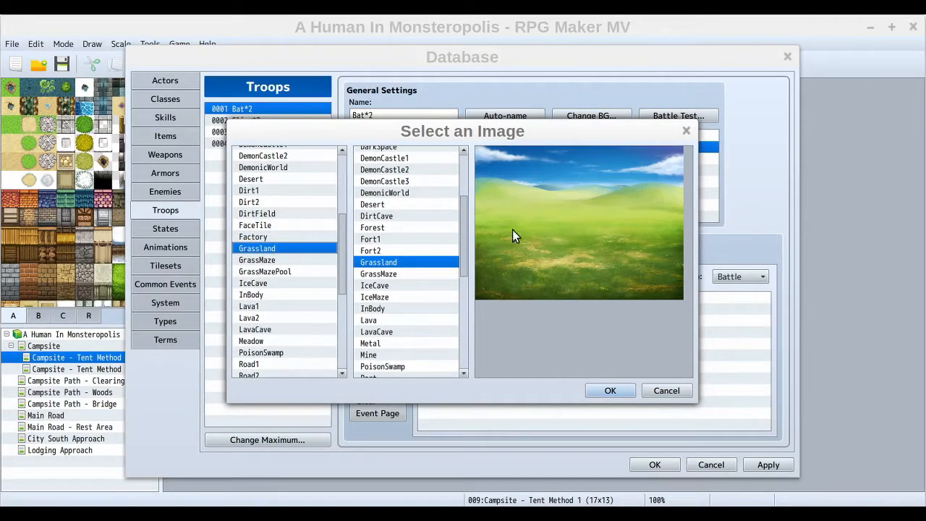
pyautogui.moveTo(340, 249); pyautogui.dragTo(338, 203)
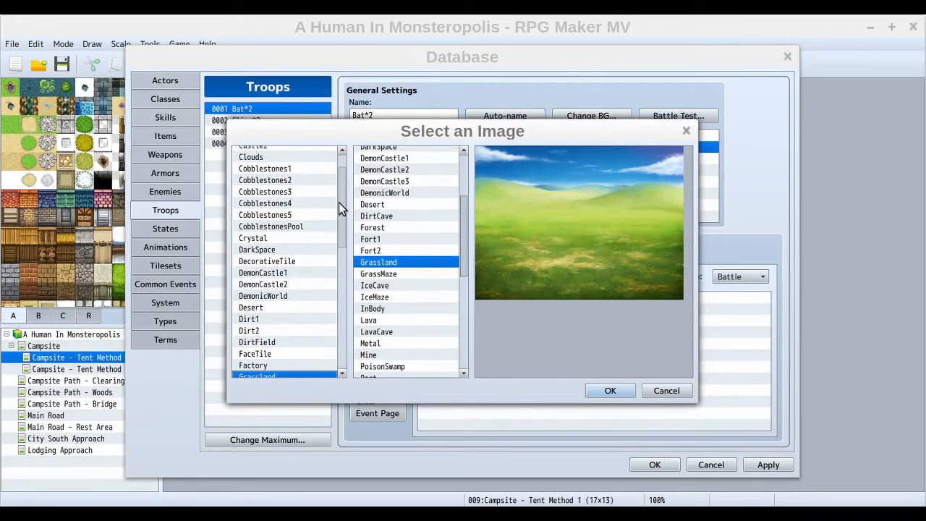
pyautogui.click(263, 285)
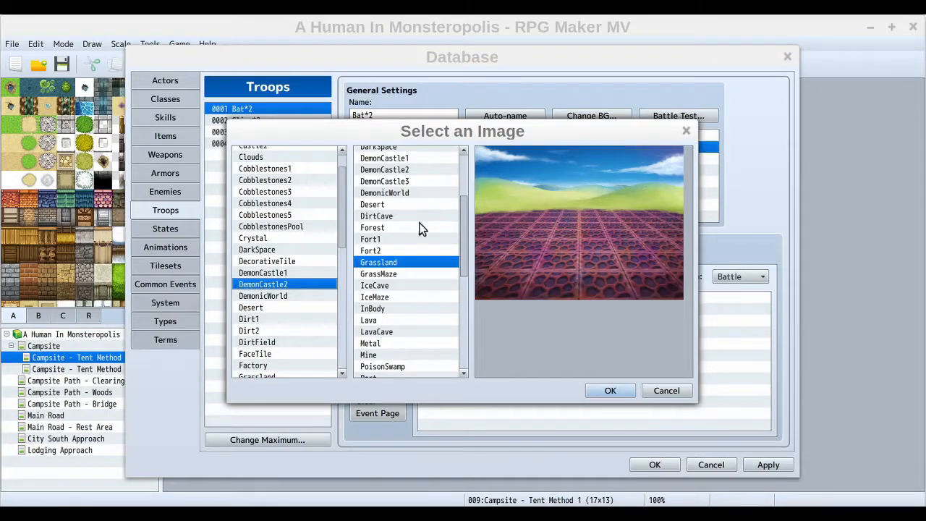
pyautogui.click(259, 262)
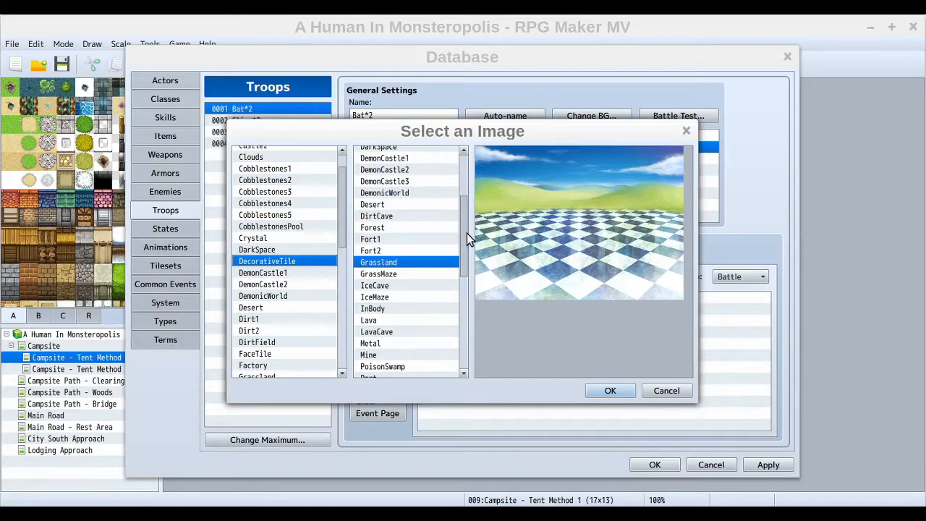
# Preview the Fort2, Crystal, DemonCastle2, DemonCastle3 and DemonCastle1 wall images above the DecorativeTile floor.
pyautogui.scroll(2, 468, 219)
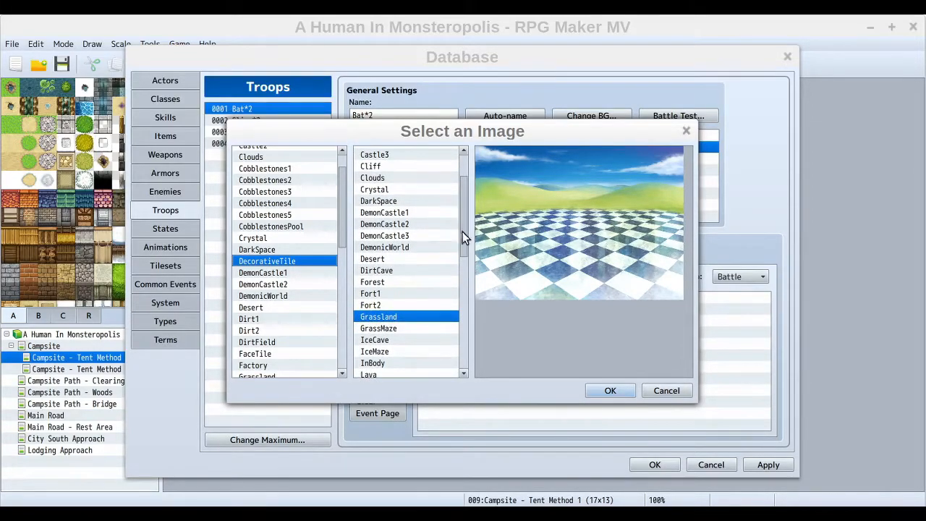
pyautogui.click(390, 304)
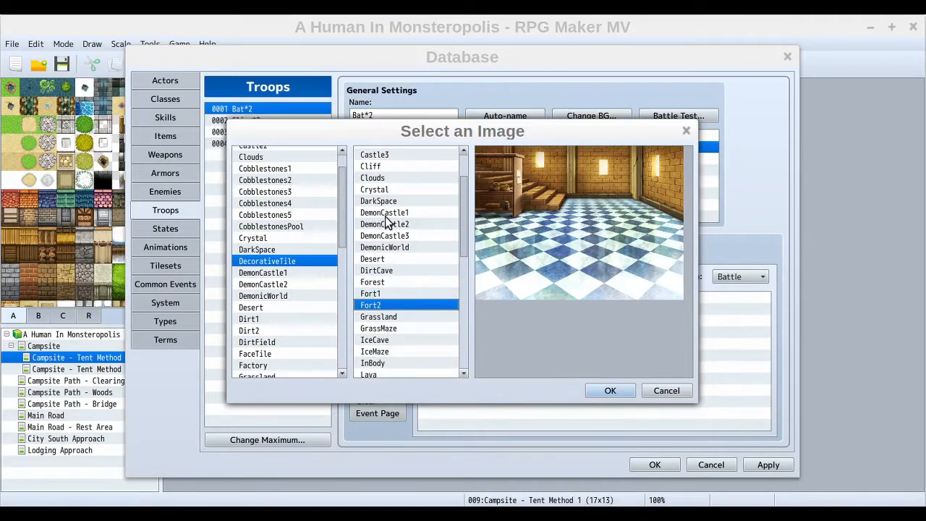
pyautogui.moveTo(464, 220); pyautogui.dragTo(461, 187)
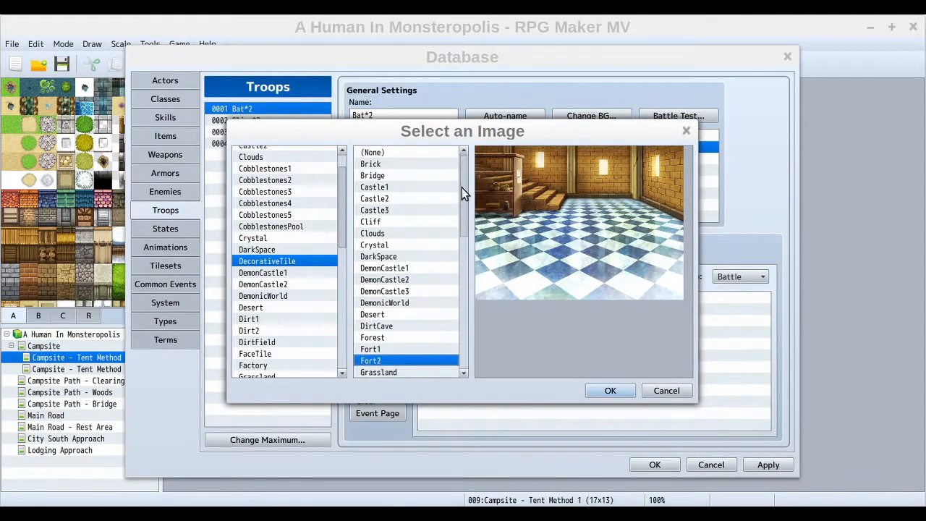
pyautogui.click(393, 244)
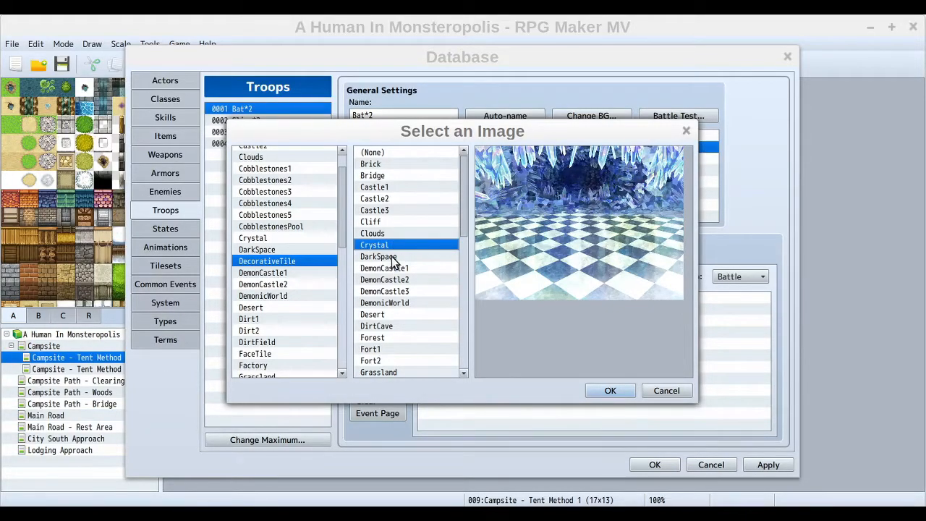
pyautogui.click(394, 279)
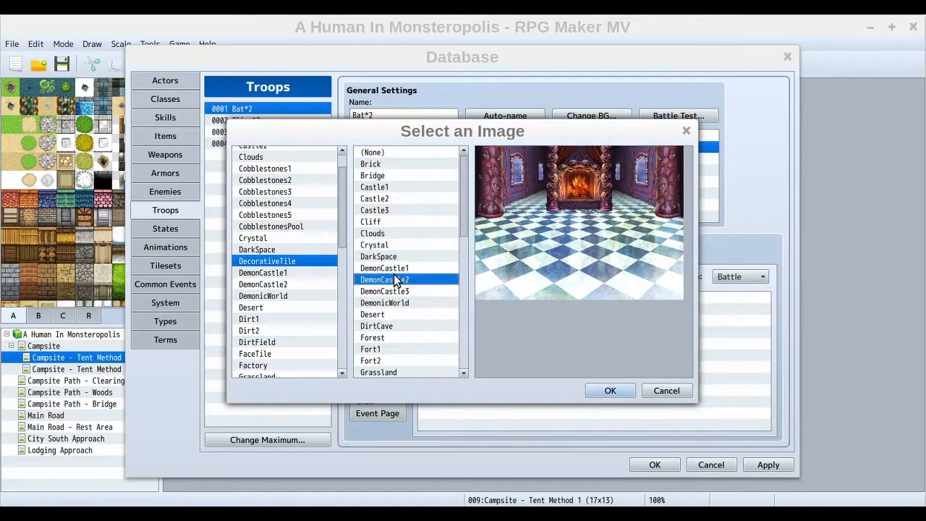
pyautogui.click(394, 291)
pyautogui.click(394, 279)
pyautogui.click(394, 267)
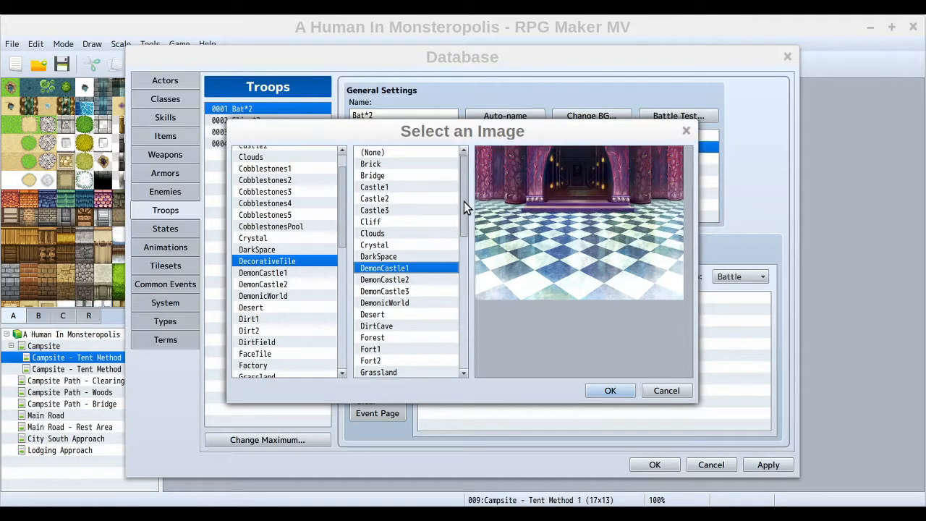
# Preview the Stone1, Stone2 and Stone3 walls, and apply the Temple wall to the Bat*2 troop's battle background.
pyautogui.scroll(-4, 460, 242)
pyautogui.scroll(-1, 459, 256)
pyautogui.scroll(-3, 459, 260)
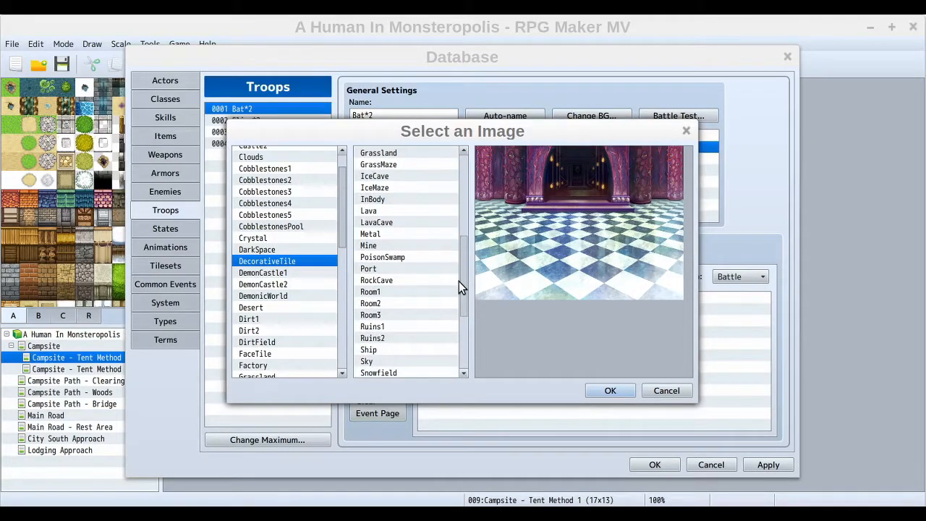
pyautogui.moveTo(458, 281); pyautogui.dragTo(450, 322)
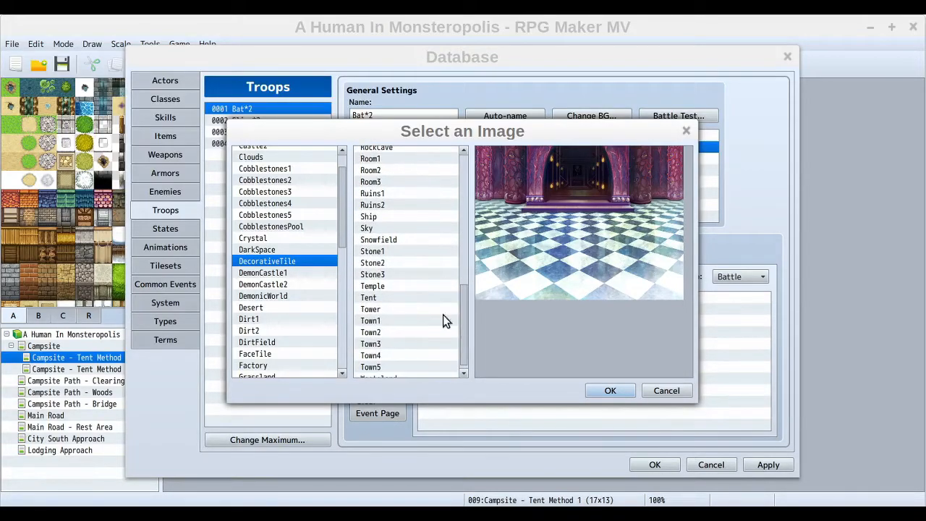
pyautogui.click(403, 251)
pyautogui.click(405, 262)
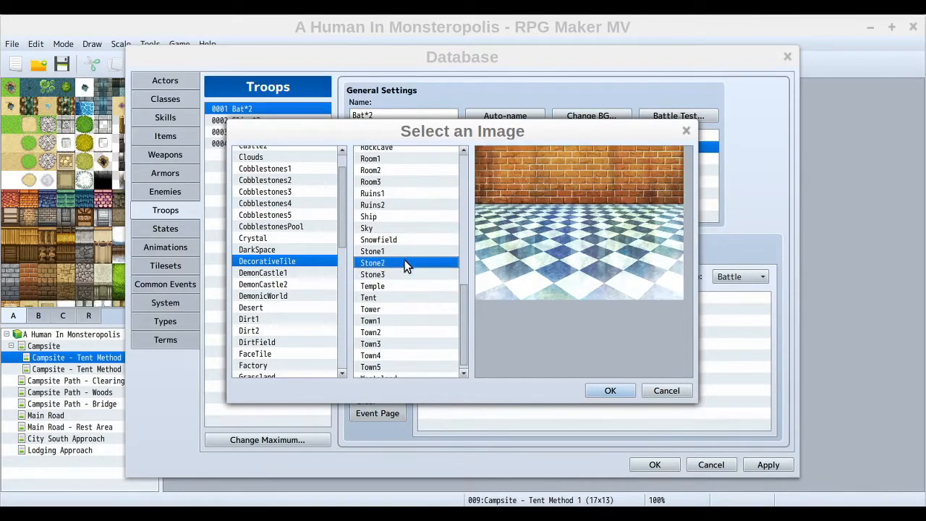
pyautogui.click(405, 273)
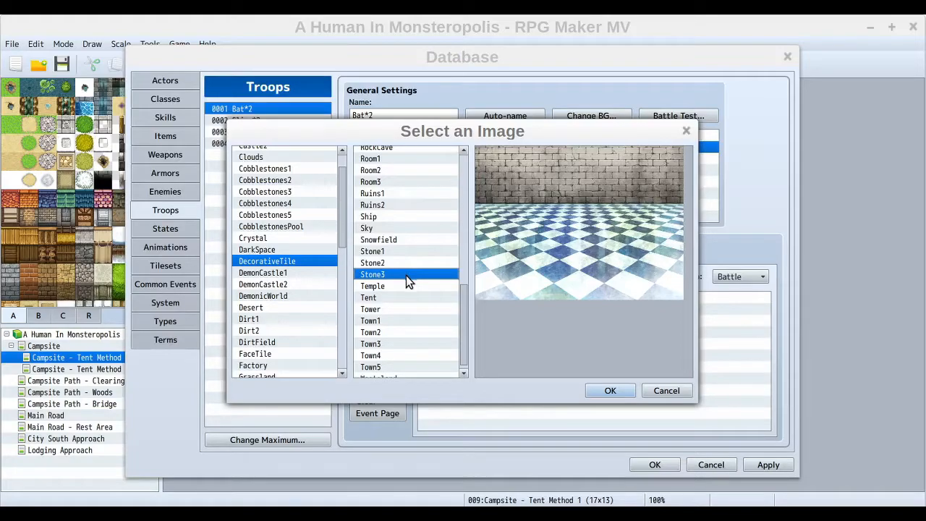
pyautogui.click(406, 288)
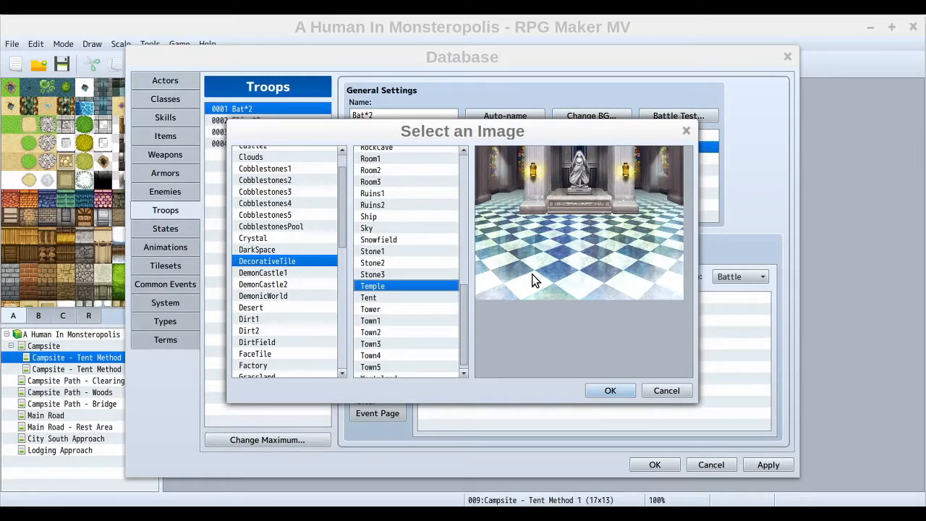
pyautogui.click(605, 392)
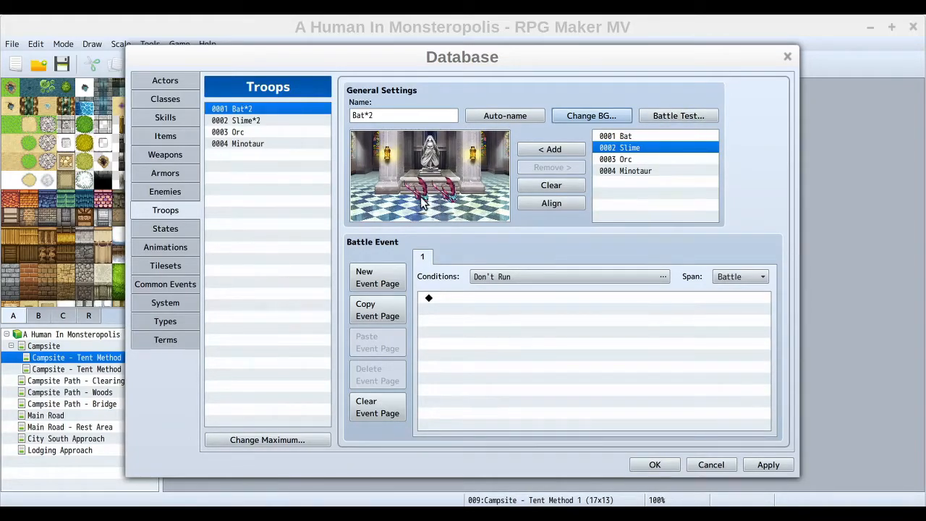
# Move both bats up in the placement view so they hover on either side of the temple statue.
pyautogui.moveTo(421, 200); pyautogui.dragTo(419, 164)
pyautogui.click(462, 202)
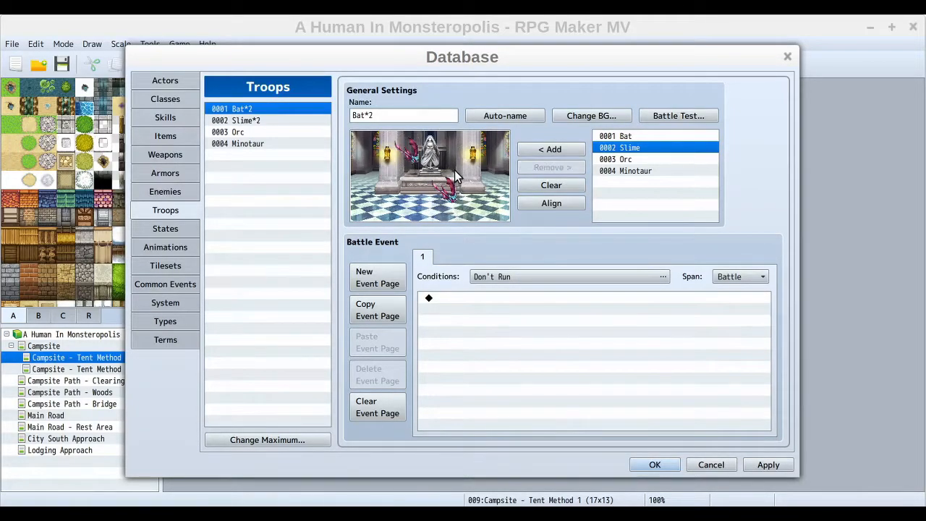
pyautogui.moveTo(453, 189); pyautogui.dragTo(459, 167)
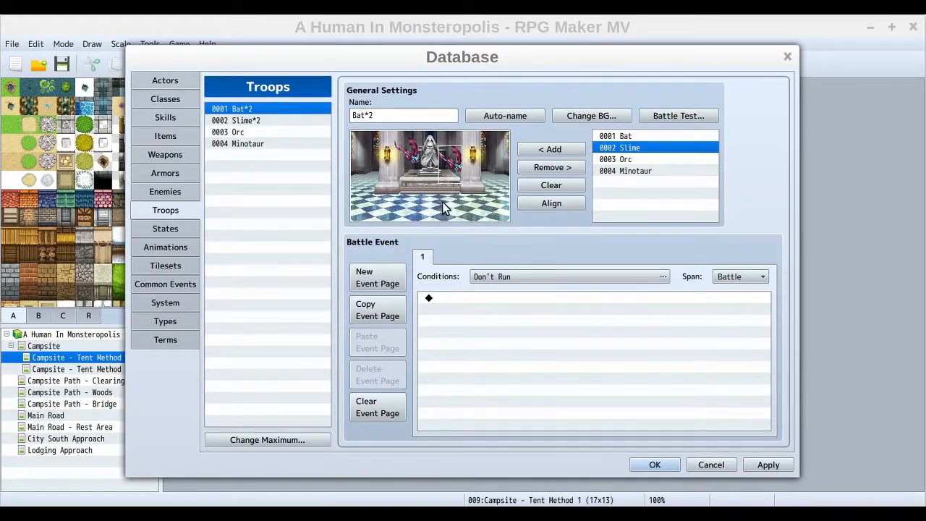
# Open the battle test settings for the Bat*2 troop and look through all four party slots.
pyautogui.click(674, 198)
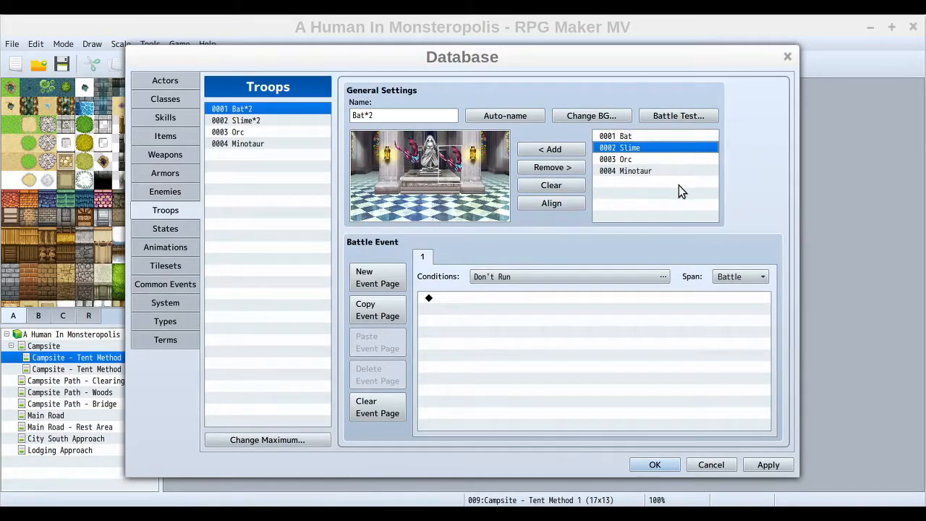
pyautogui.click(680, 118)
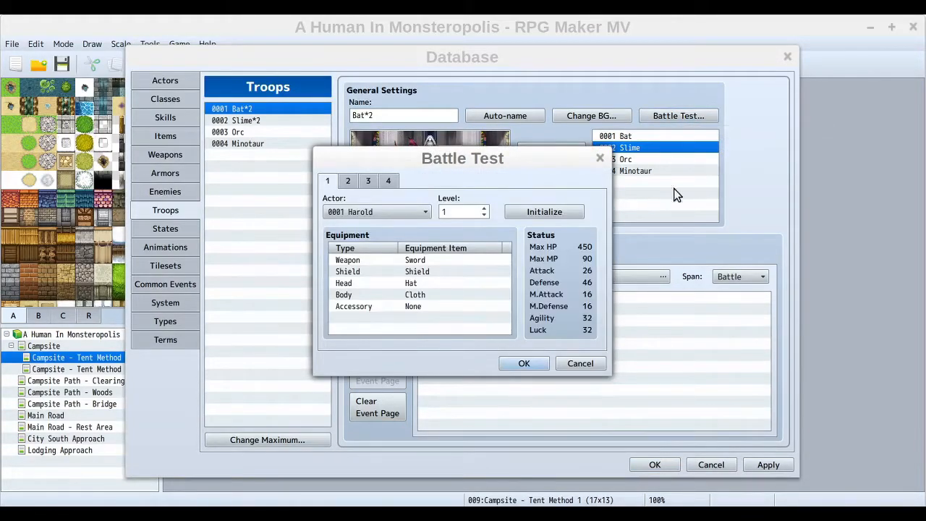
pyautogui.click(348, 181)
pyautogui.click(368, 182)
pyautogui.click(384, 183)
pyautogui.click(367, 181)
pyautogui.click(348, 182)
pyautogui.click(329, 181)
pyautogui.click(346, 182)
pyautogui.click(366, 181)
pyautogui.click(387, 181)
pyautogui.click(327, 181)
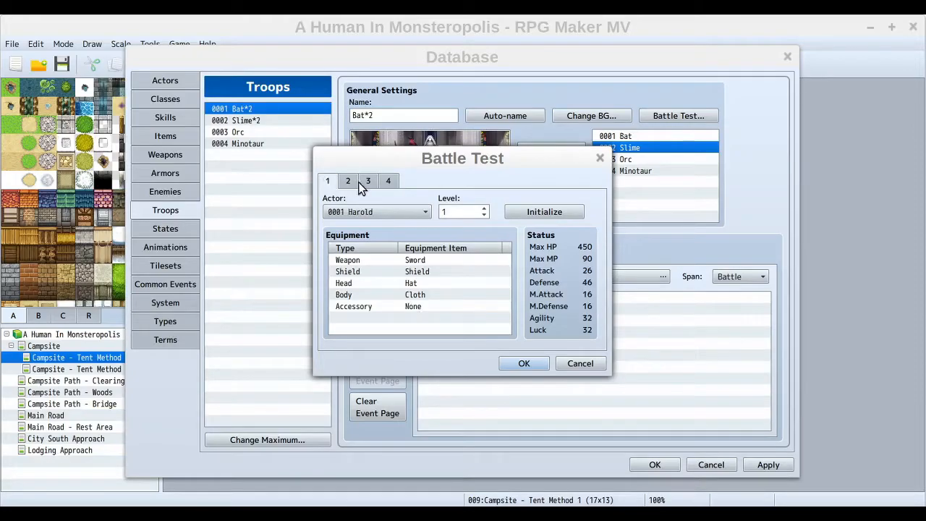
# Try a different actor in the second party slot, then set it back to Therese.
pyautogui.click(414, 209)
pyautogui.click(414, 208)
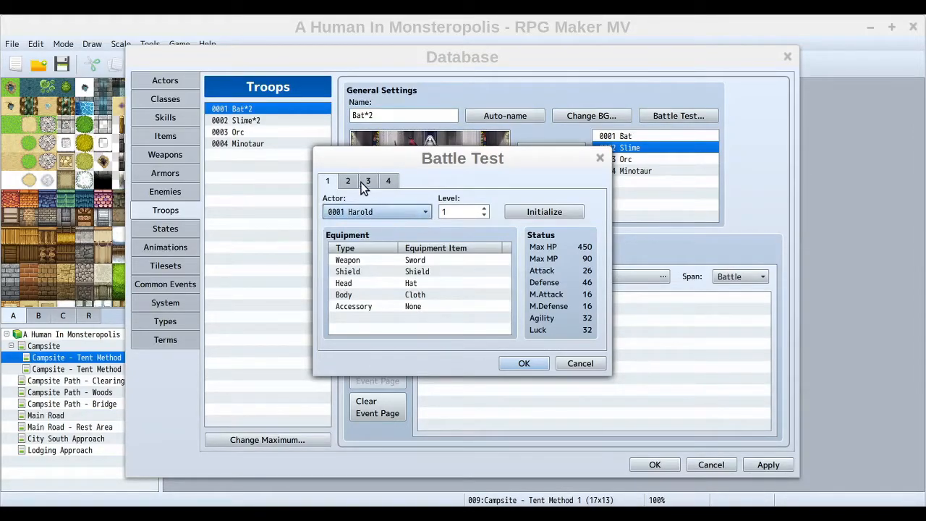
pyautogui.click(348, 182)
pyautogui.click(405, 211)
pyautogui.click(362, 244)
pyautogui.click(364, 213)
pyautogui.click(369, 255)
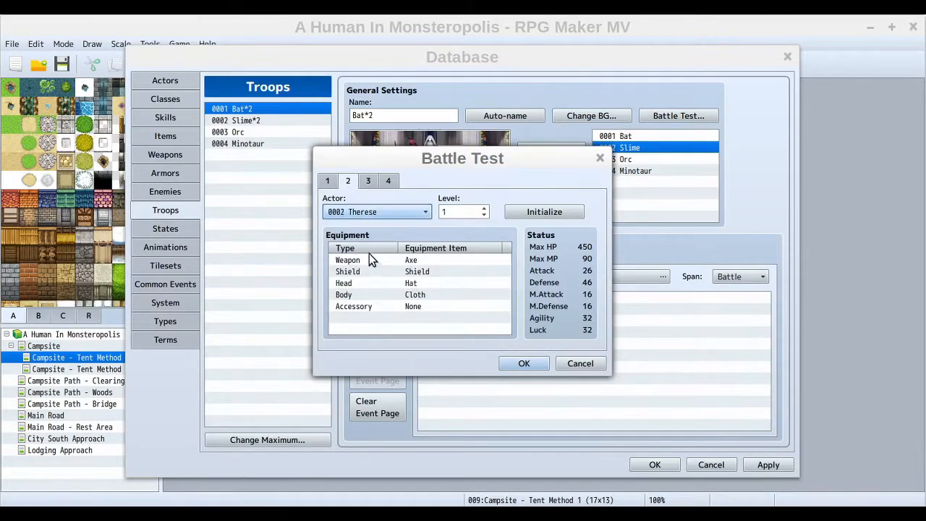
# Raise the test level of Lucius in the fourth party slot to 23, then return it to 1.
pyautogui.click(327, 180)
pyautogui.click(347, 181)
pyautogui.click(367, 181)
pyautogui.click(385, 182)
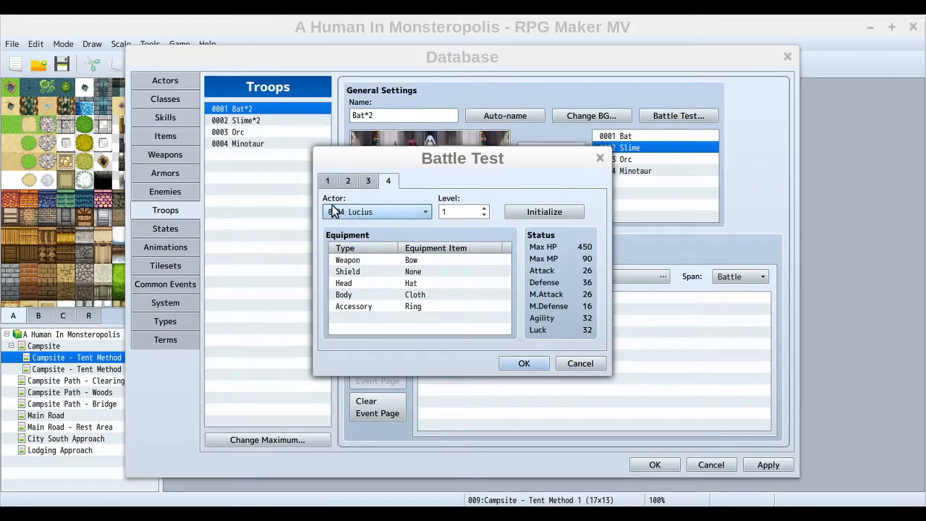
pyautogui.click(484, 208)
pyautogui.write('18')
pyautogui.click(484, 209)
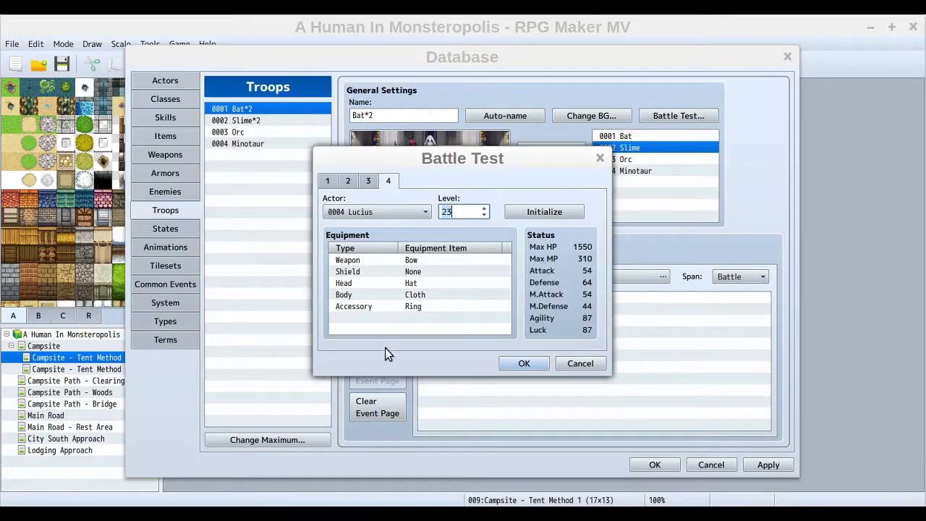
pyautogui.click(481, 214)
pyautogui.click(481, 215)
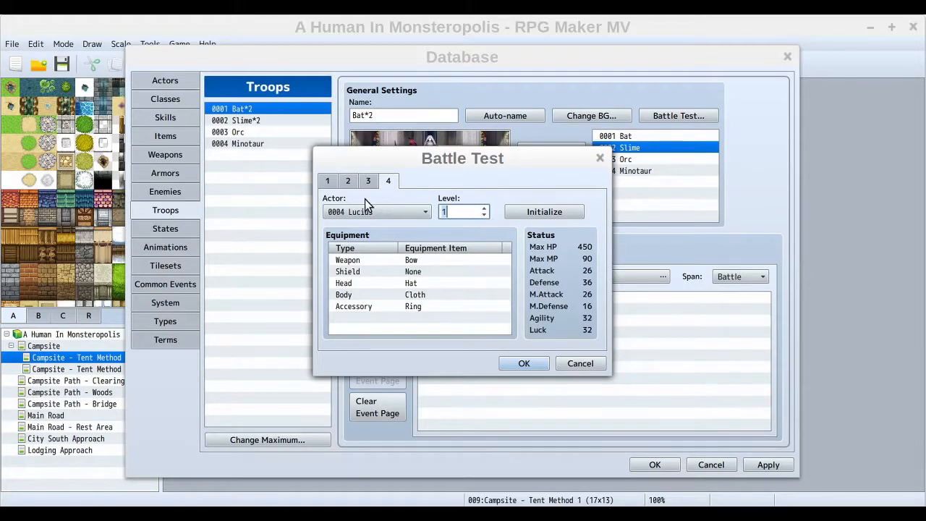
# Initialize Harold's settings in the first party slot and examine his weapon choices, leaving the Sword equipped.
pyautogui.click(329, 182)
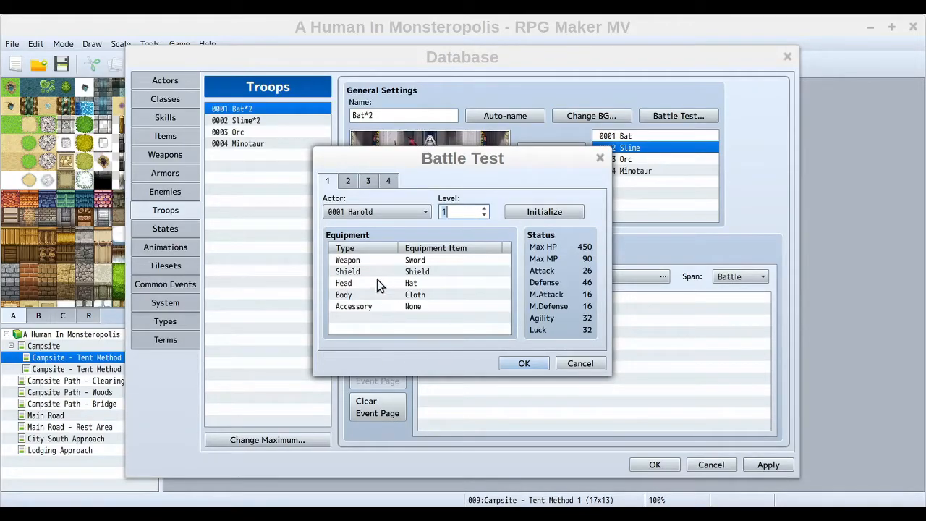
pyautogui.click(522, 213)
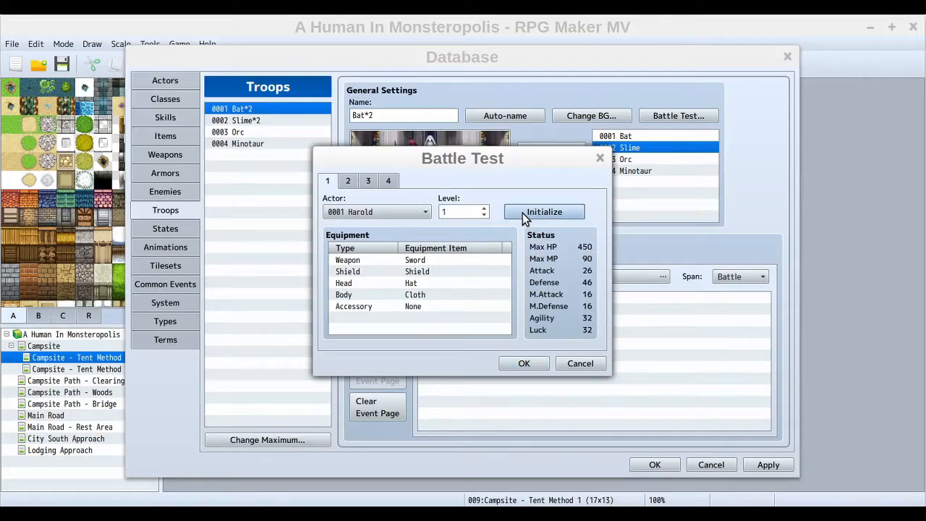
pyautogui.click(411, 260)
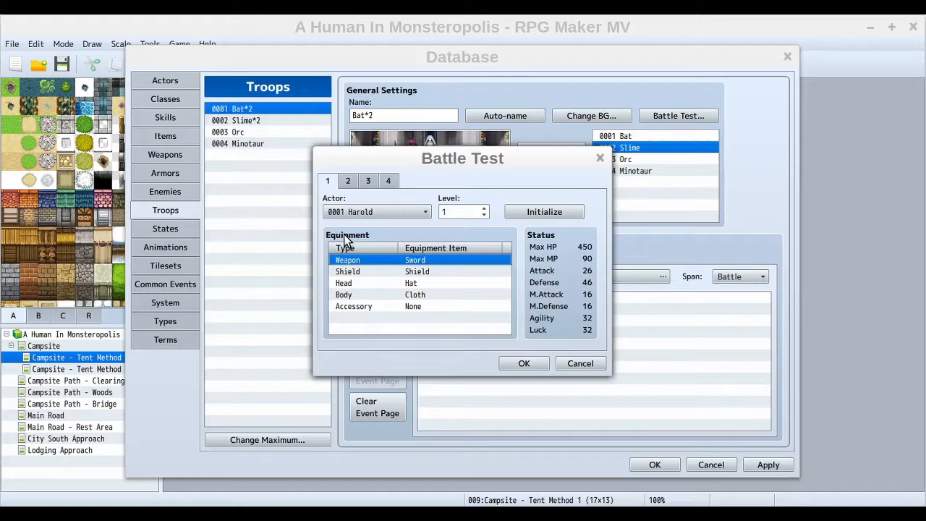
pyautogui.moveTo(345, 237)
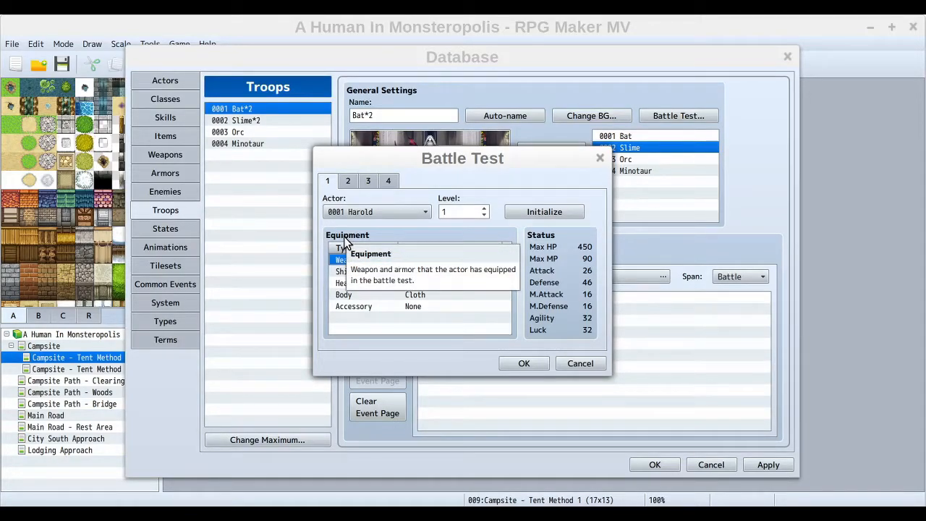
pyautogui.doubleClick(418, 261)
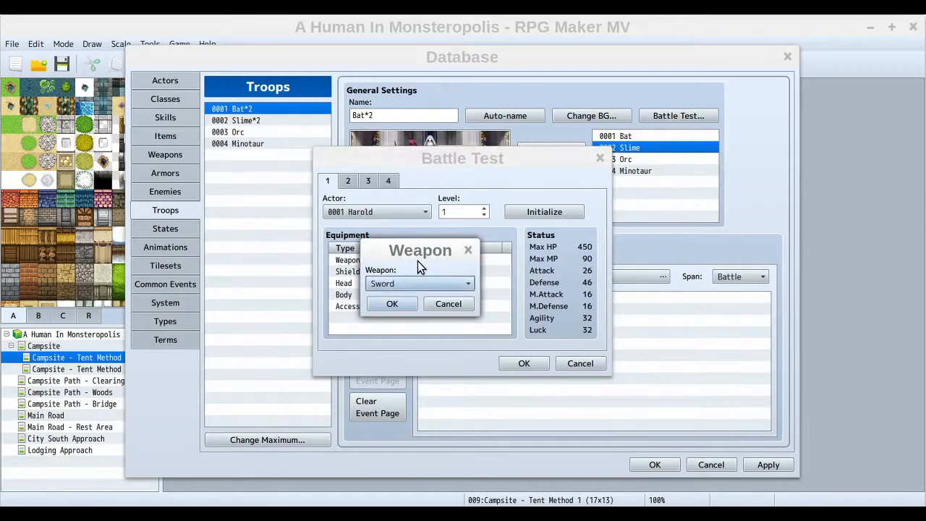
pyautogui.click(423, 283)
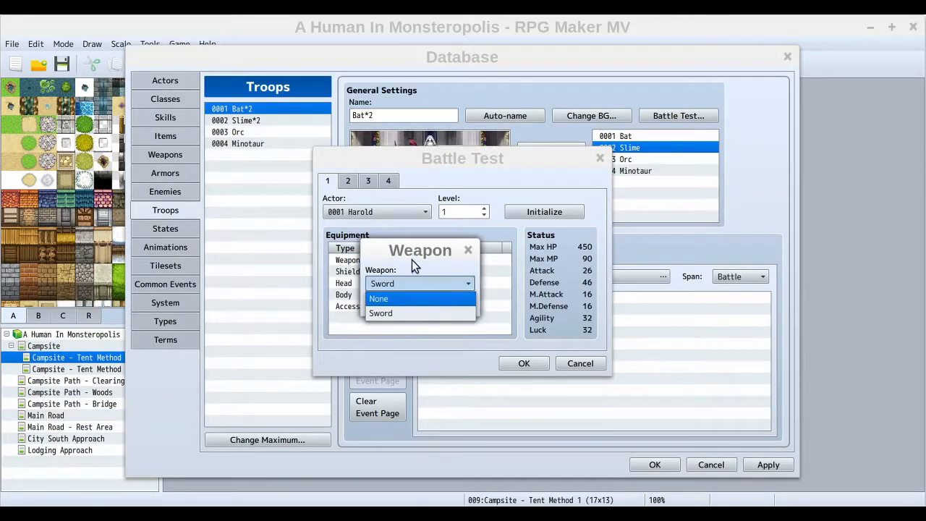
pyautogui.click(412, 258)
pyautogui.click(442, 305)
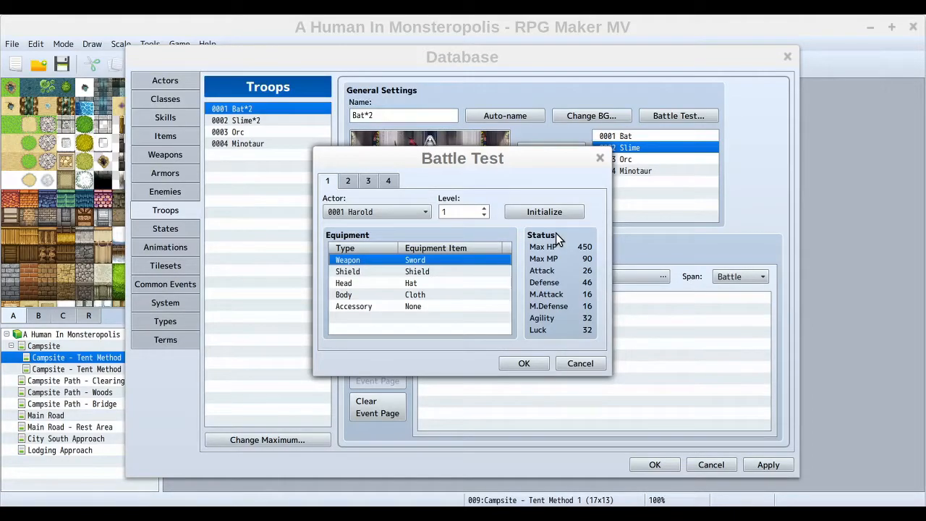
# Raise Harold's test level to 27, then initialize his settings again.
pyautogui.moveTo(555, 235)
pyautogui.moveTo(485, 208); pyautogui.dragTo(484, 207)
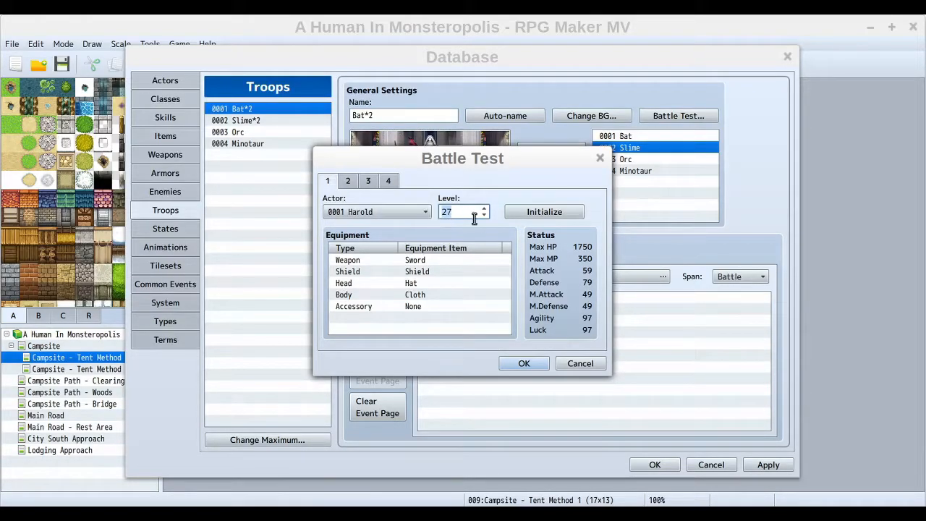
pyautogui.click(536, 213)
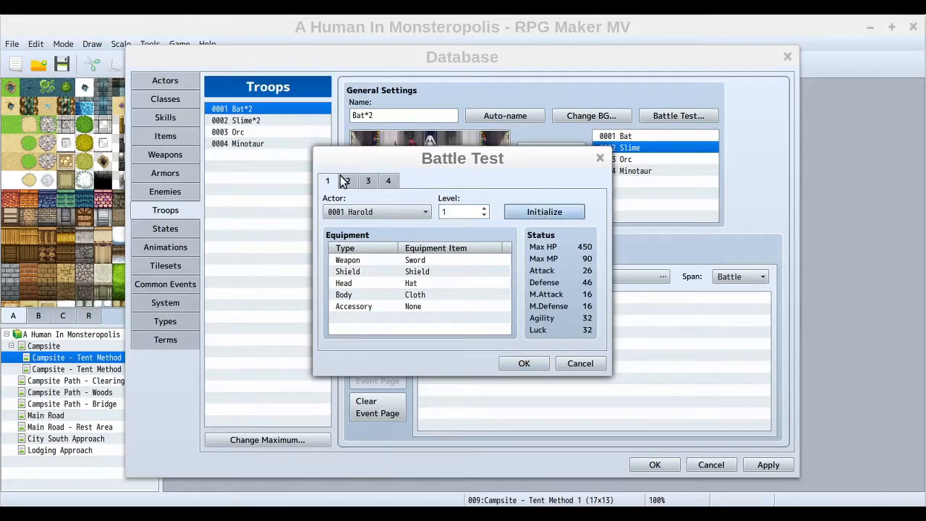
# Check the other party slots, start the battle test against the two bats, and choose Fight.
pyautogui.click(367, 182)
pyautogui.click(389, 182)
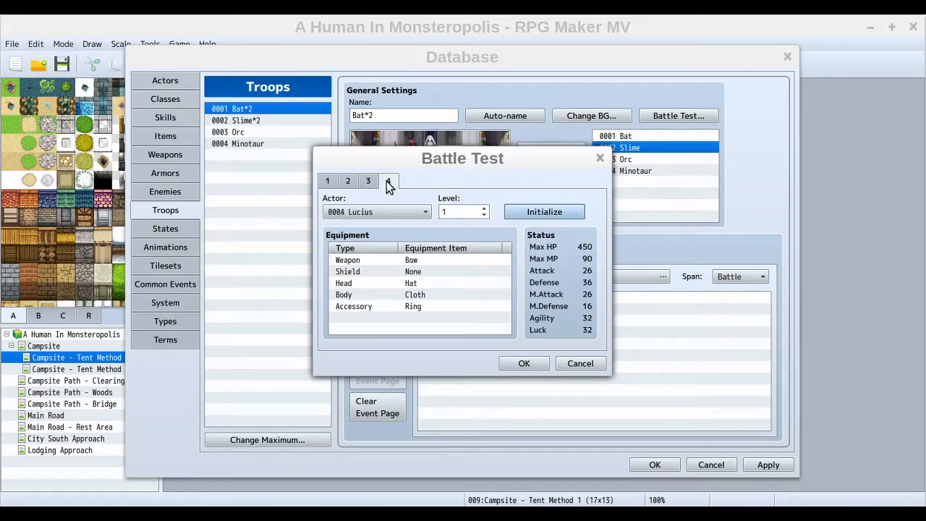
pyautogui.click(328, 181)
pyautogui.click(524, 361)
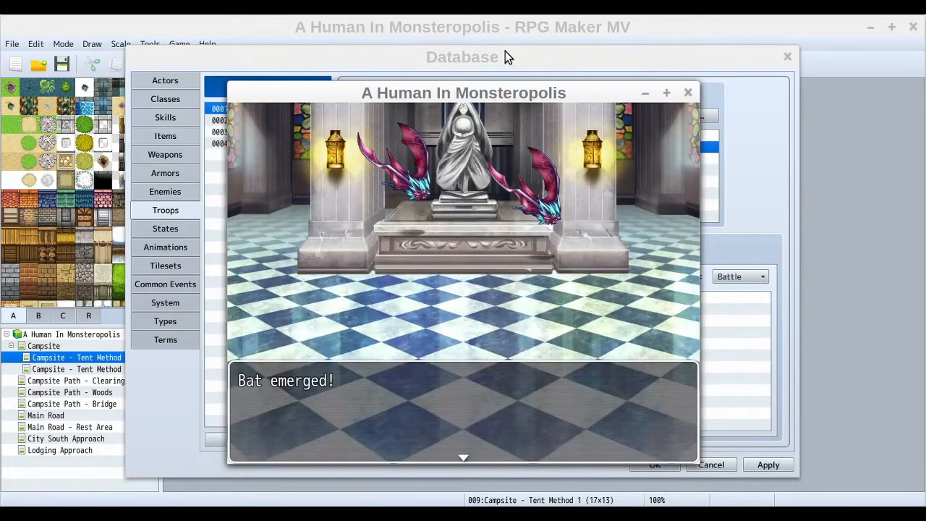
pyautogui.click(486, 302)
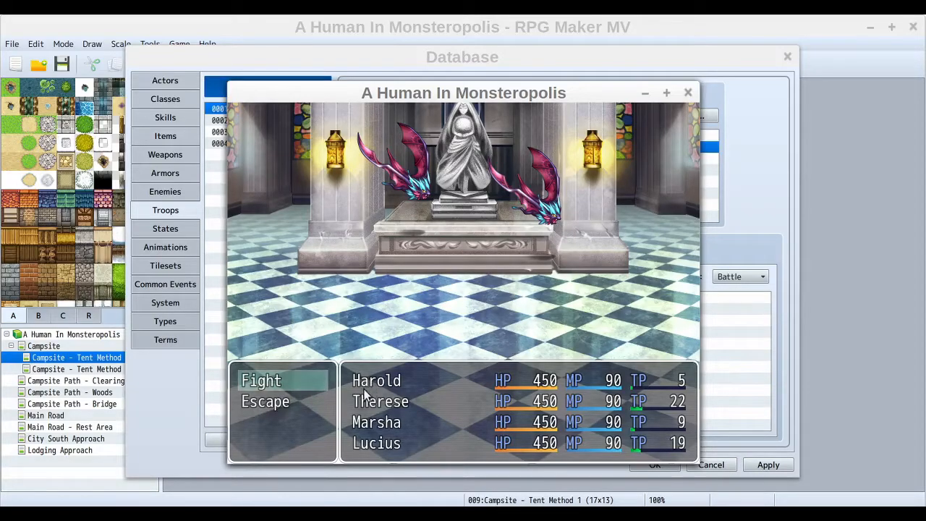
pyautogui.click(307, 382)
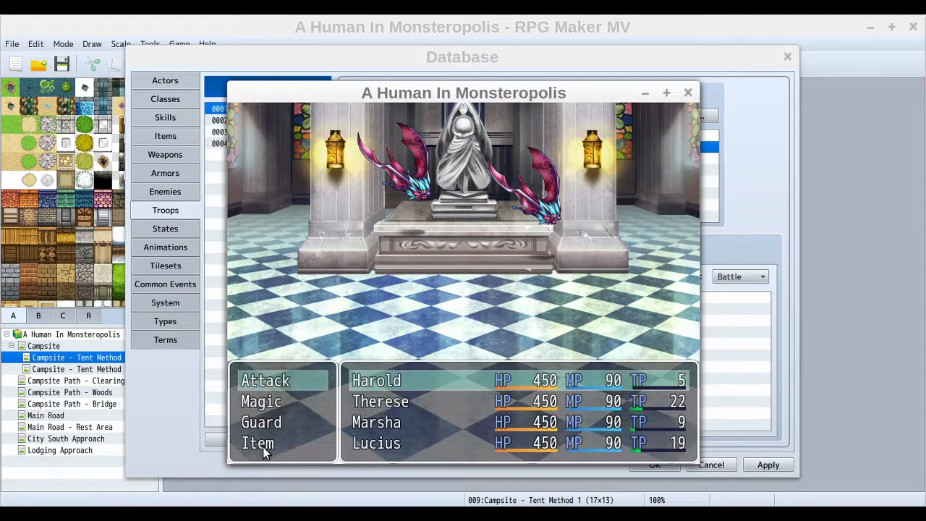
# Step through Harold's Attack, Magic, Guard and Item battle commands.
pyautogui.click(275, 408)
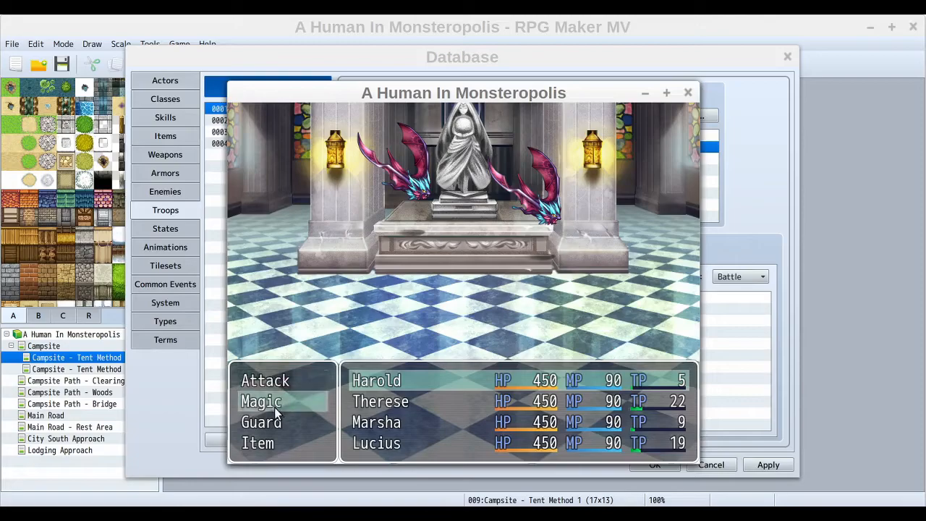
pyautogui.click(268, 425)
pyautogui.click(266, 451)
pyautogui.click(267, 427)
pyautogui.click(272, 399)
pyautogui.click(272, 380)
# Open Harold's magic list, examine the Heal and Spark spells with their MP costs, and close the list.
pyautogui.click(268, 404)
pyautogui.click(272, 403)
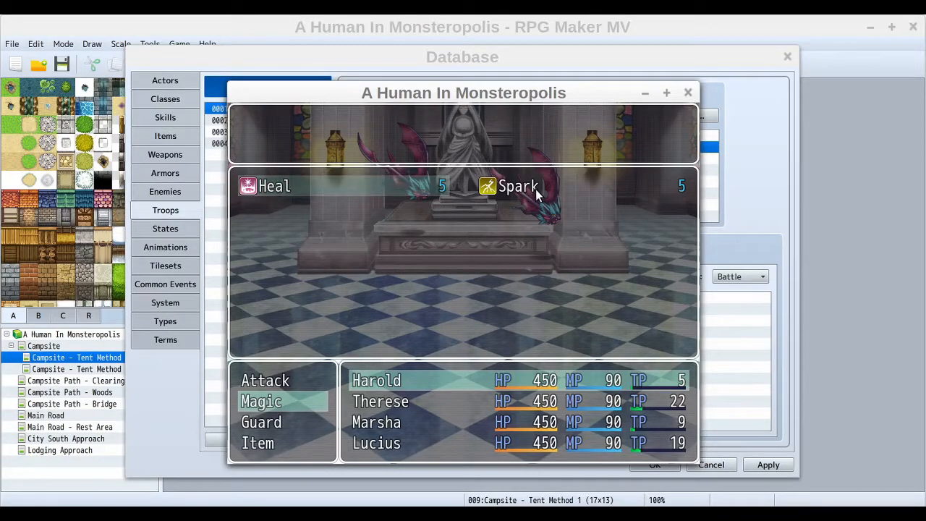
pyautogui.press('Right')
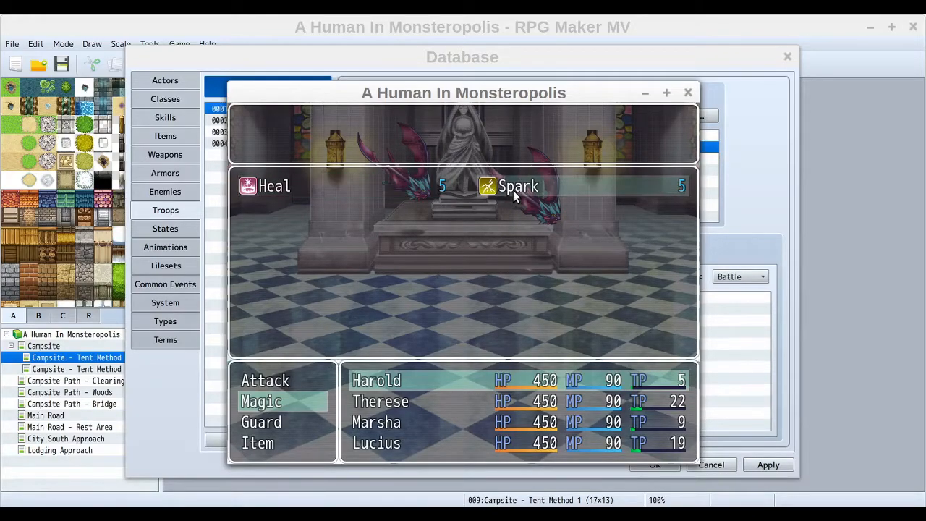
pyautogui.press('Left')
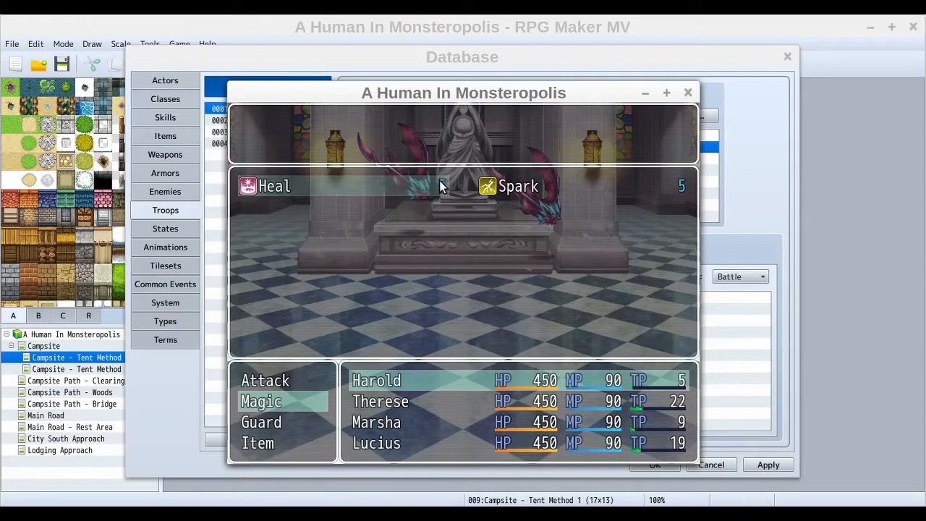
pyautogui.click(646, 190)
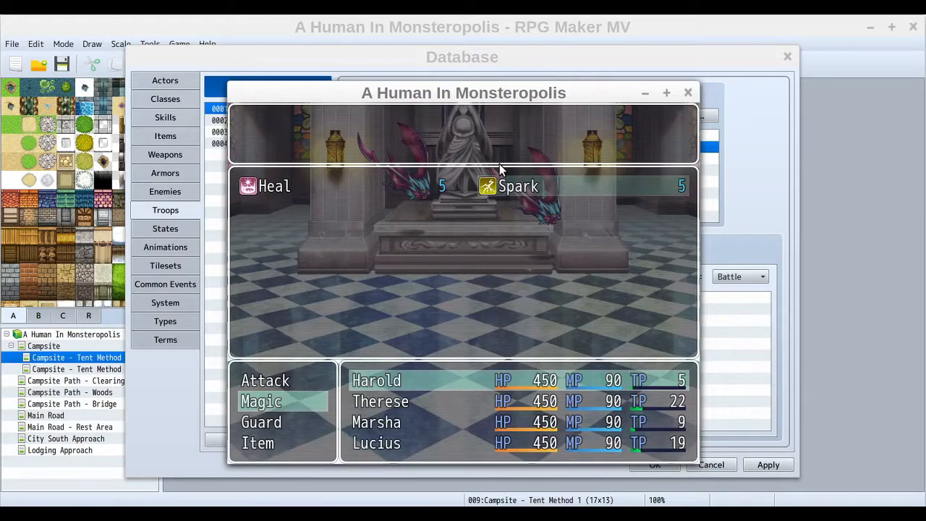
pyautogui.click(379, 205)
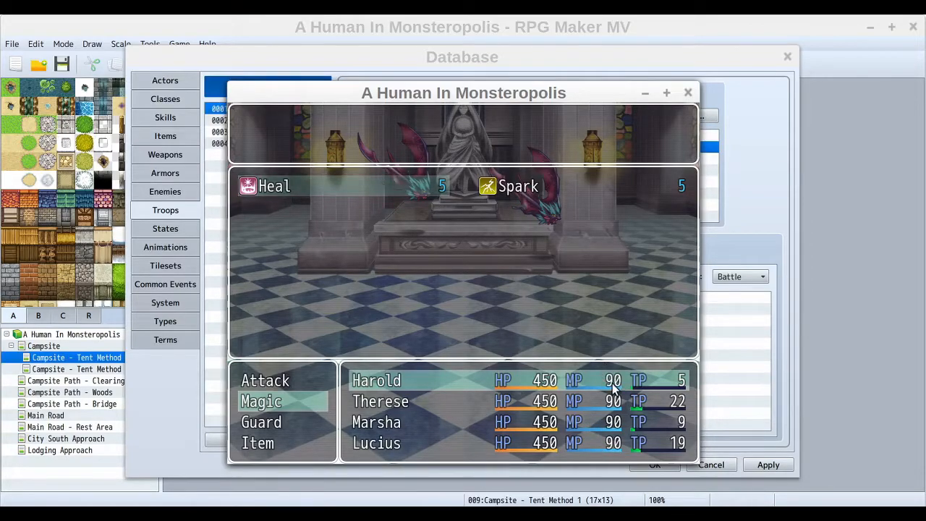
pyautogui.click(622, 188)
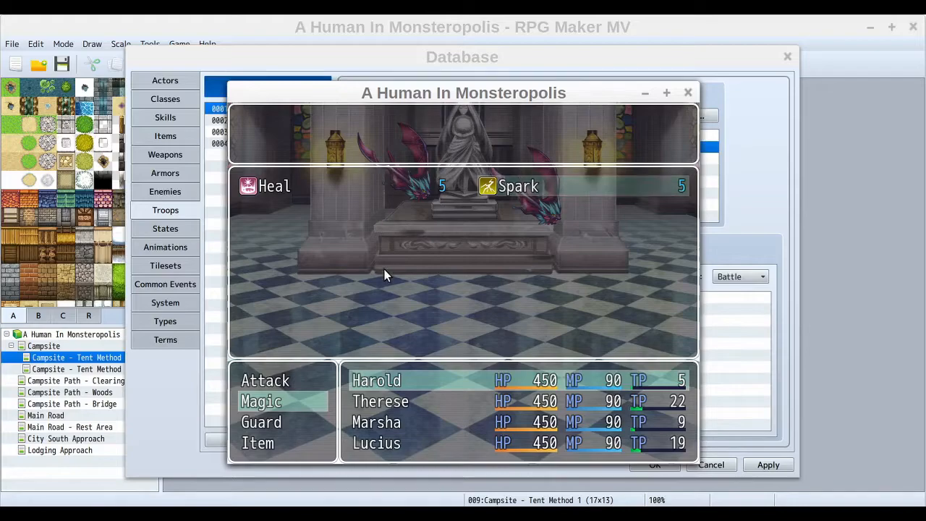
pyautogui.rightClick(381, 244)
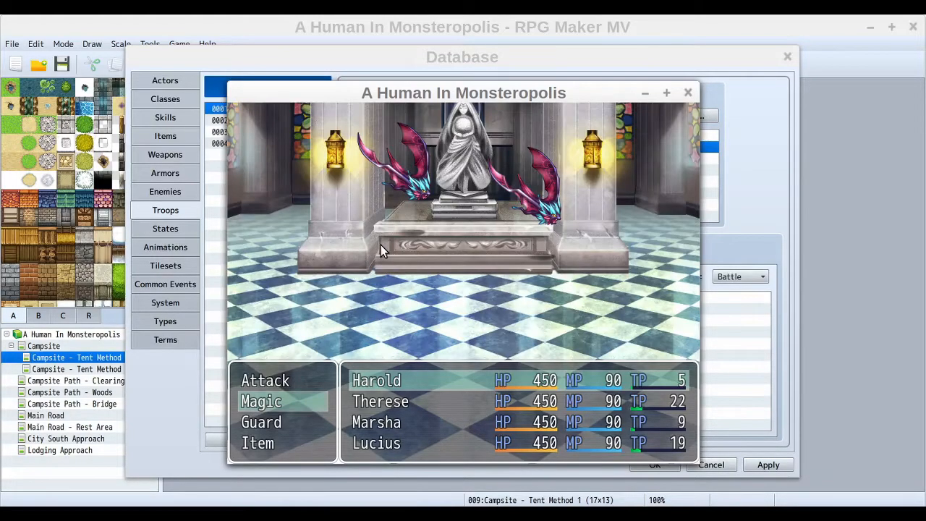
# Have Harold guard this turn, and check Therese's magic list before backing out of it.
pyautogui.click(265, 421)
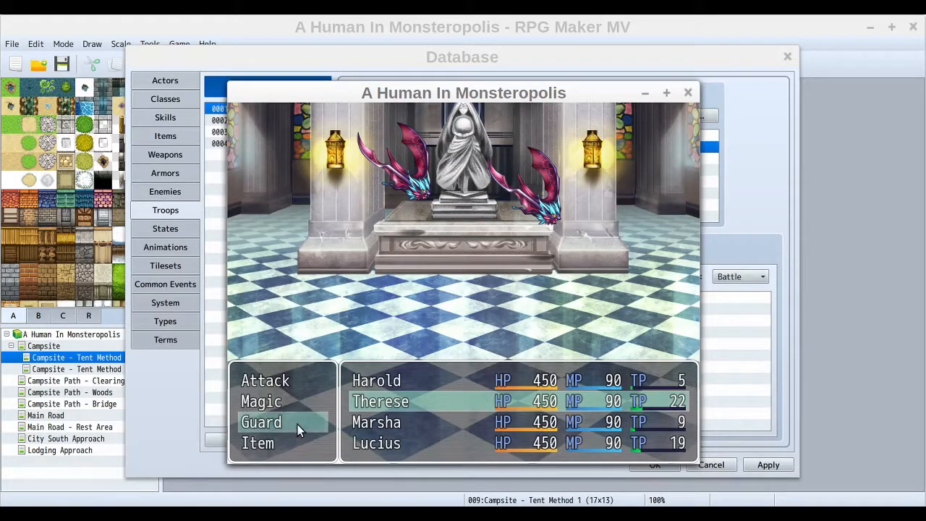
pyautogui.click(264, 403)
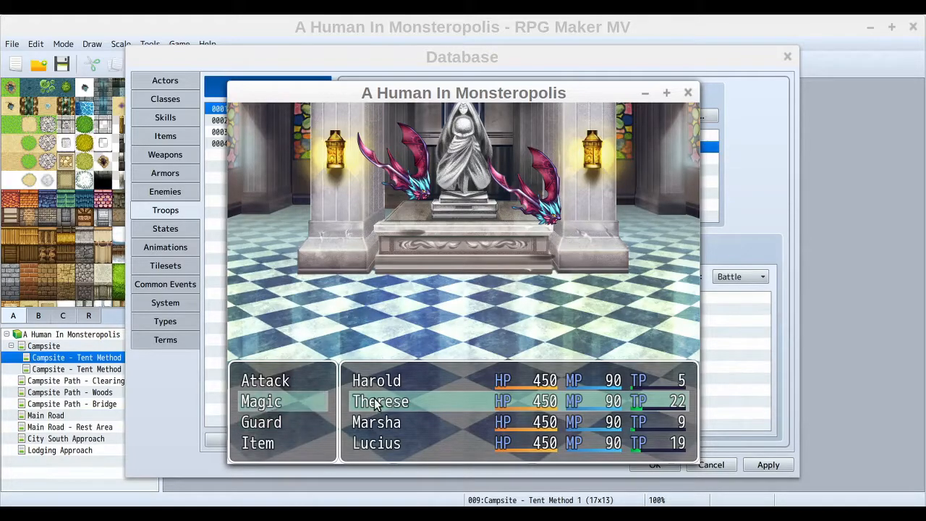
pyautogui.click(282, 398)
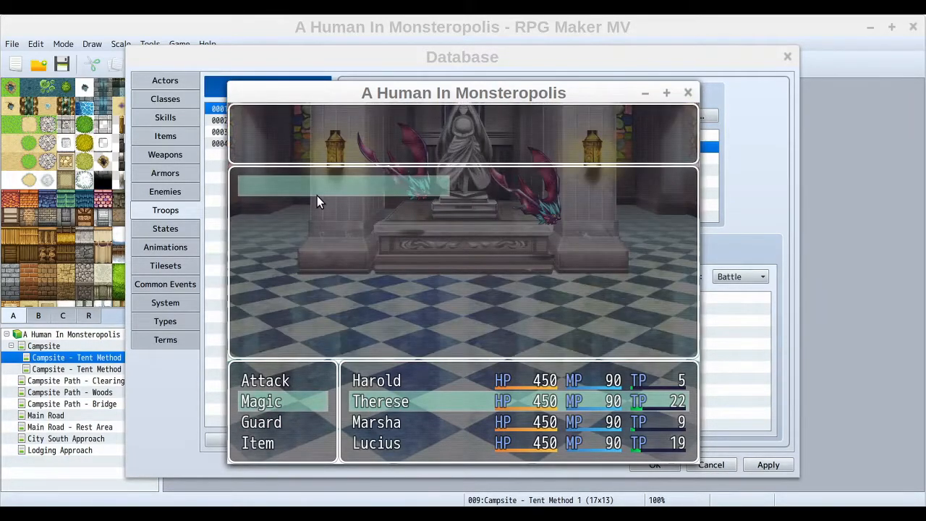
pyautogui.rightClick(305, 299)
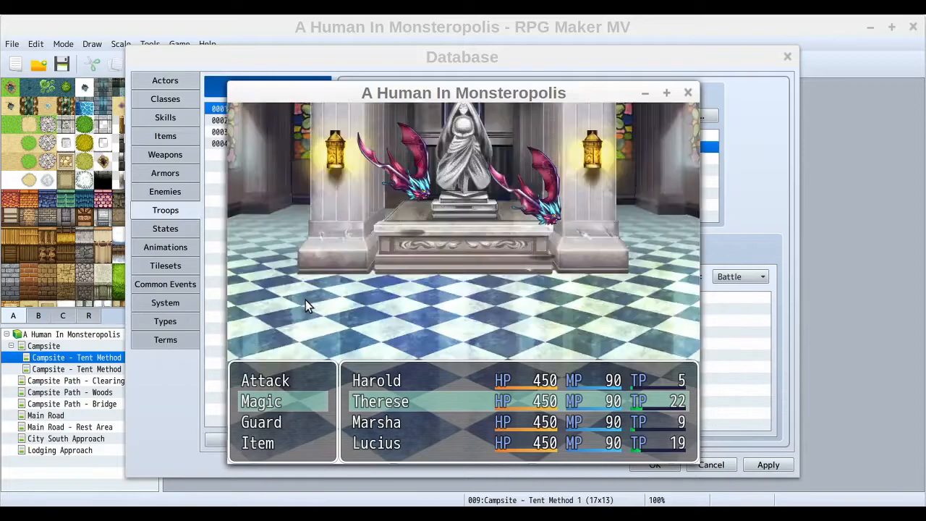
# Choose Attack for Therese, compare the Bat A and Bat B targets, and have her attack Bat B.
pyautogui.click(284, 383)
pyautogui.click(282, 382)
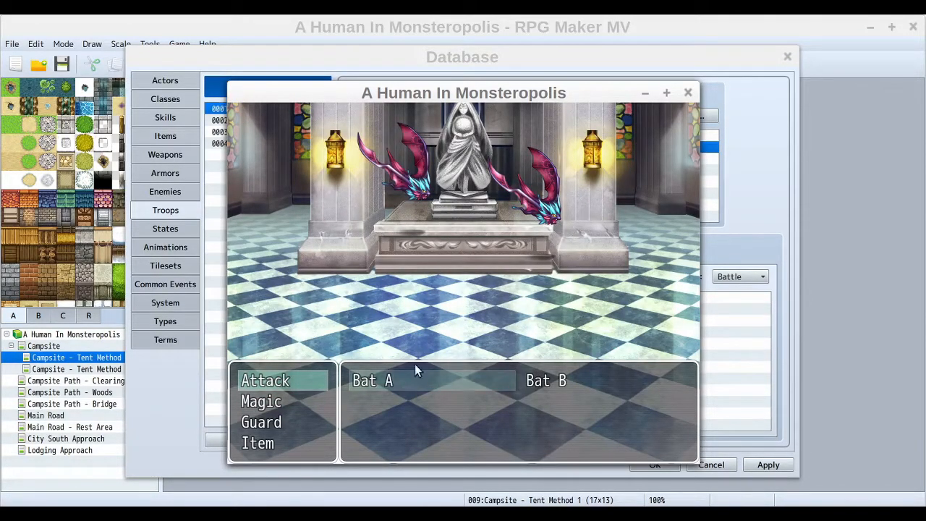
pyautogui.click(588, 382)
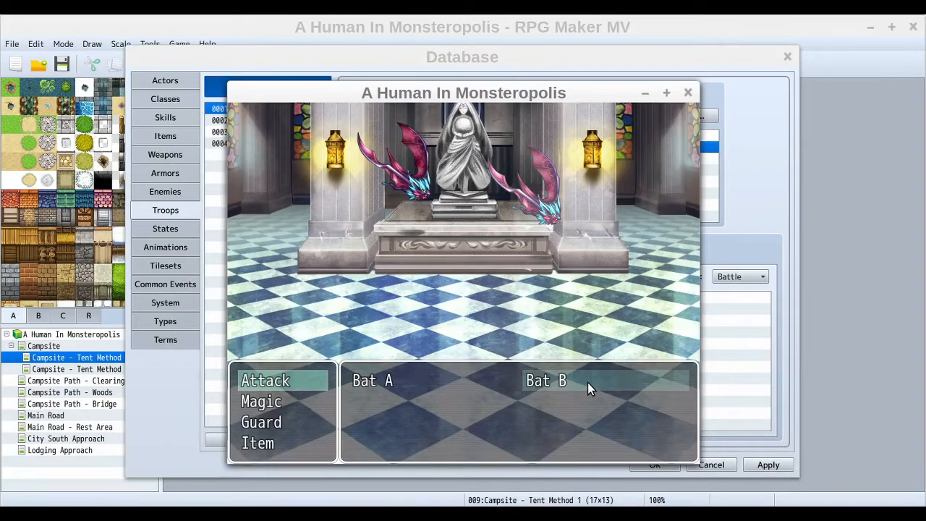
pyautogui.click(431, 378)
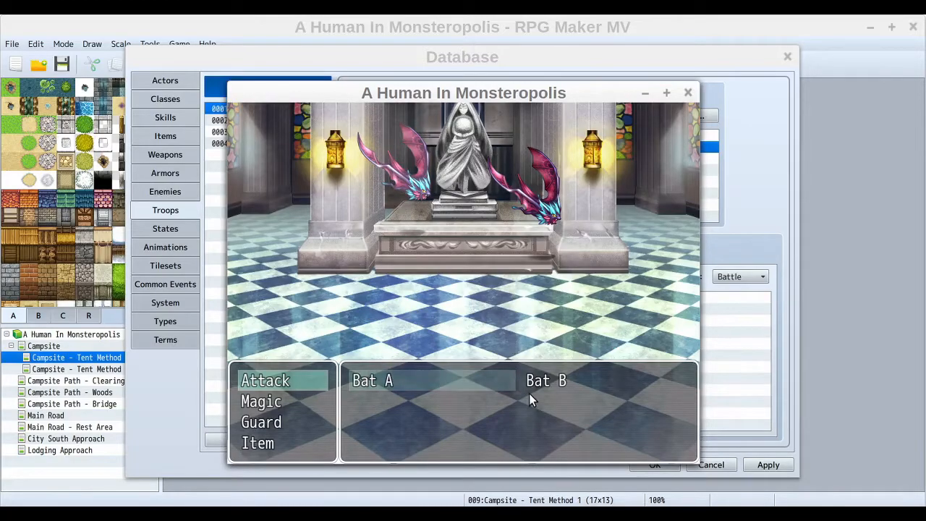
pyautogui.click(552, 385)
pyautogui.click(454, 386)
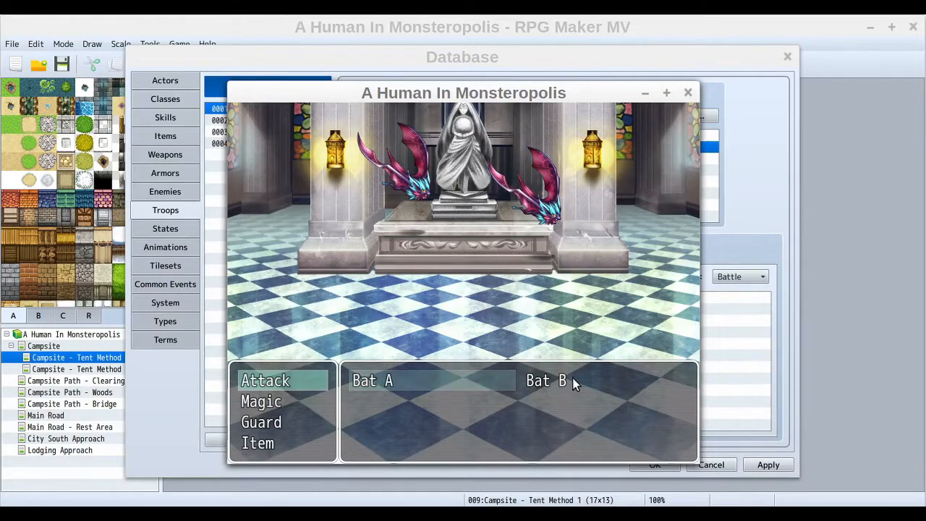
pyautogui.click(570, 379)
pyautogui.click(450, 370)
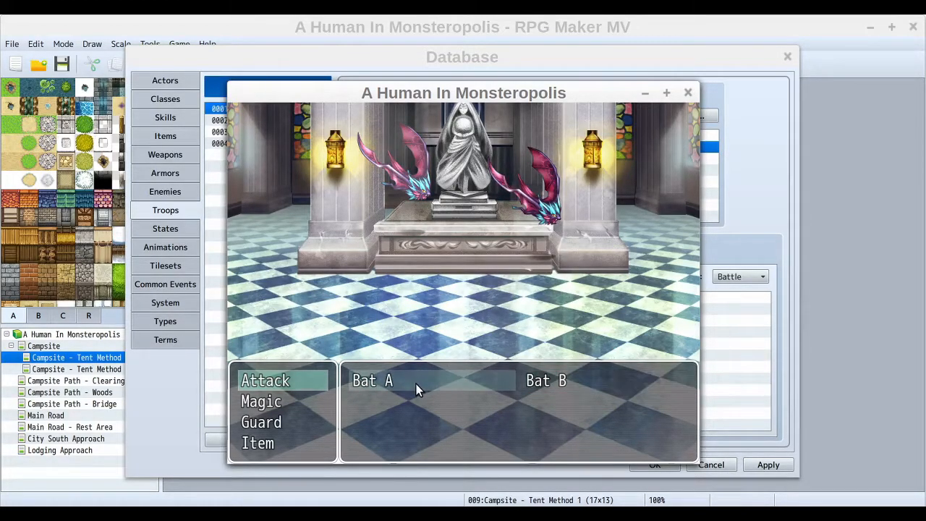
pyautogui.click(565, 383)
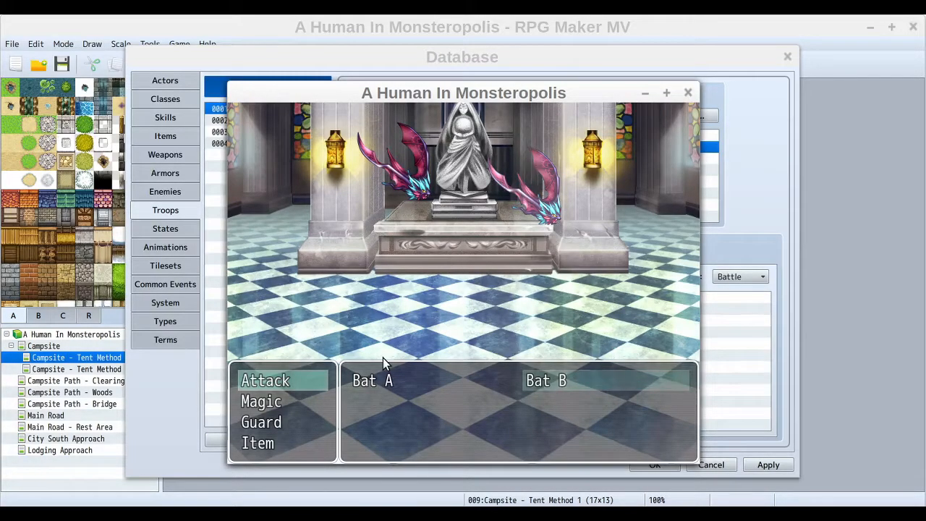
pyautogui.click(570, 384)
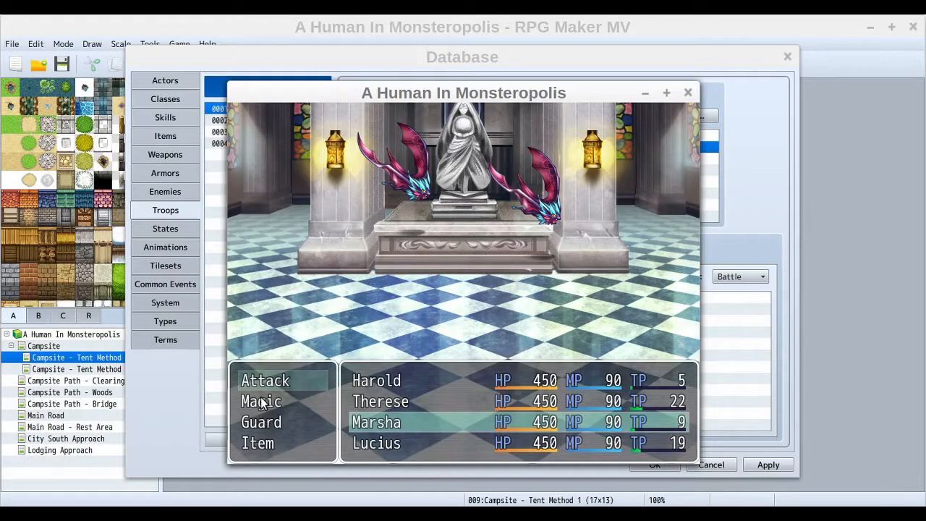
# Open Marsha's item list, step through Potion, Dispel Herb, Magic Water and Stimulant, and close the list without using any.
pyautogui.click(261, 447)
pyautogui.click(262, 447)
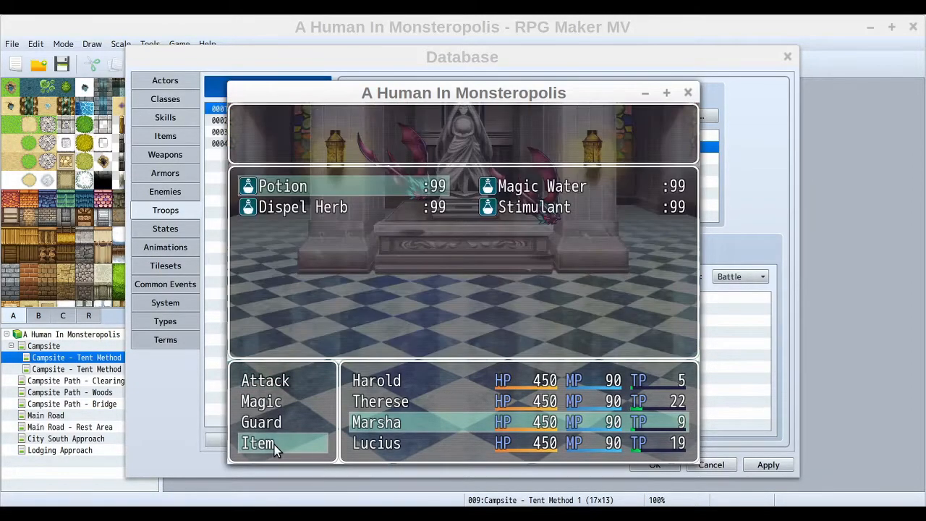
pyautogui.click(374, 208)
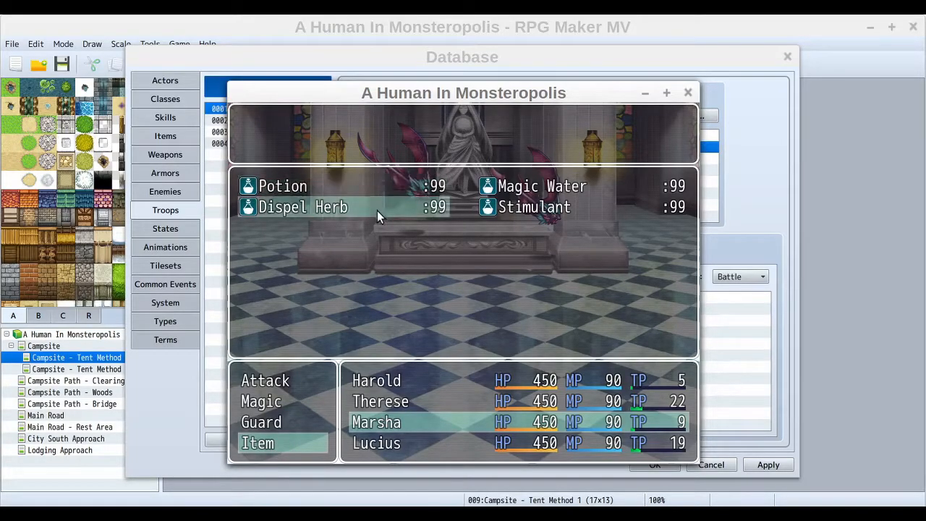
pyautogui.click(533, 207)
pyautogui.click(535, 195)
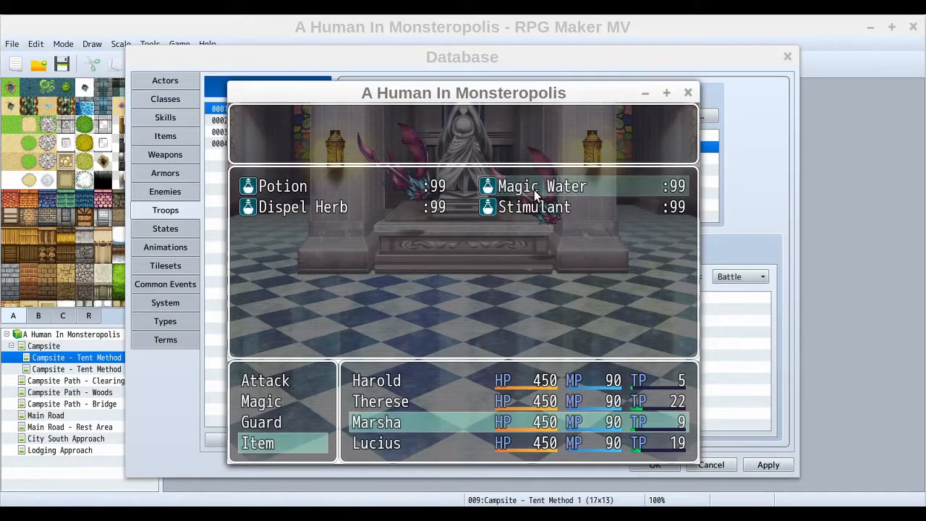
pyautogui.click(386, 192)
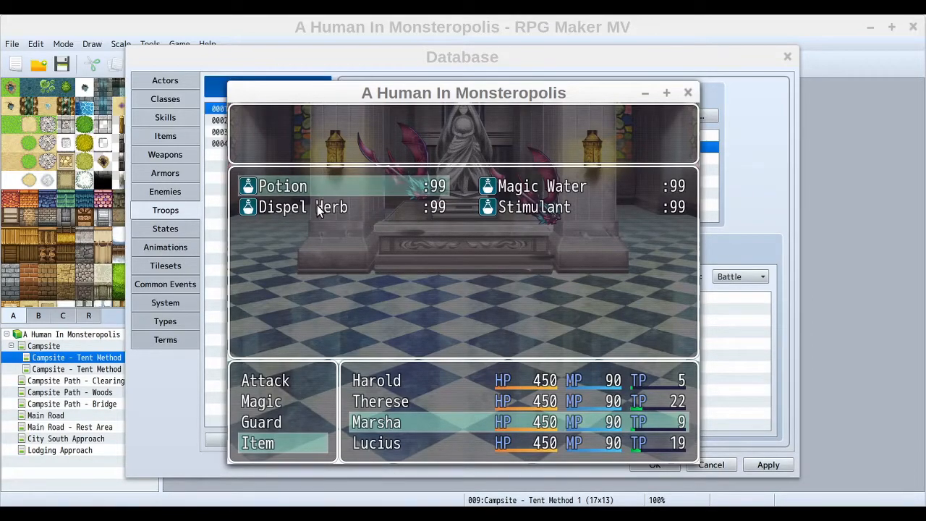
pyautogui.click(279, 208)
pyautogui.click(523, 206)
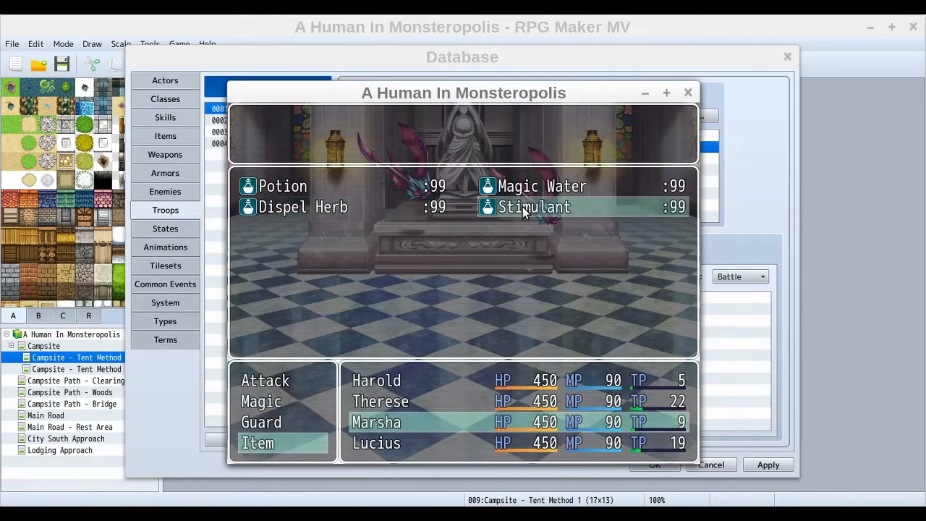
pyautogui.click(517, 190)
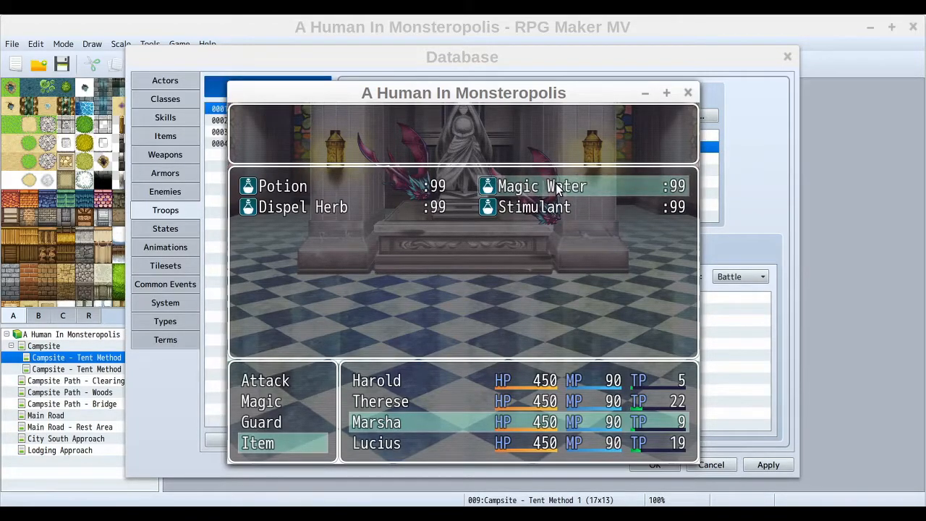
pyautogui.click(318, 207)
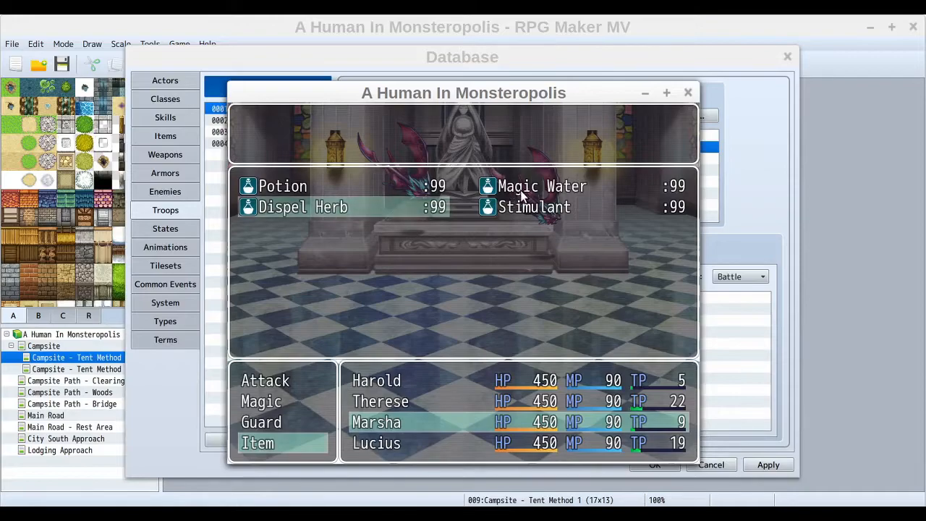
pyautogui.click(550, 182)
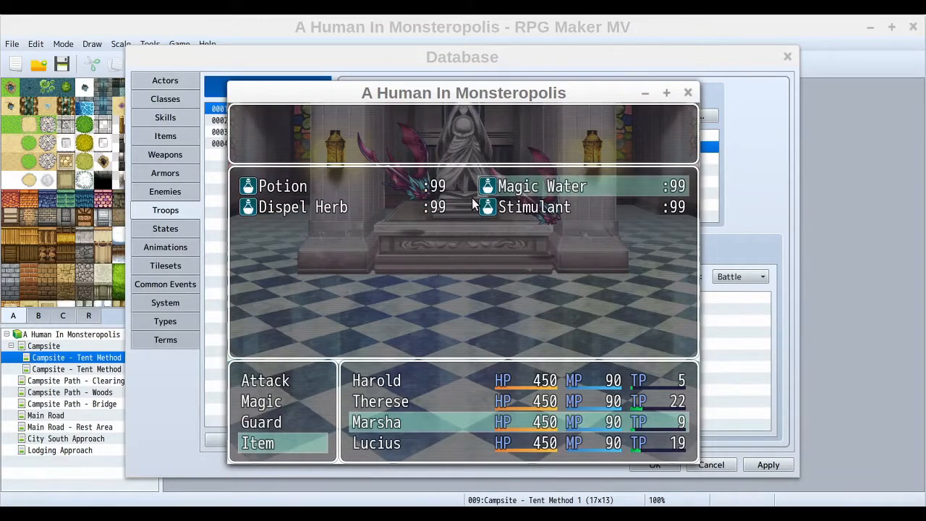
pyautogui.rightClick(438, 243)
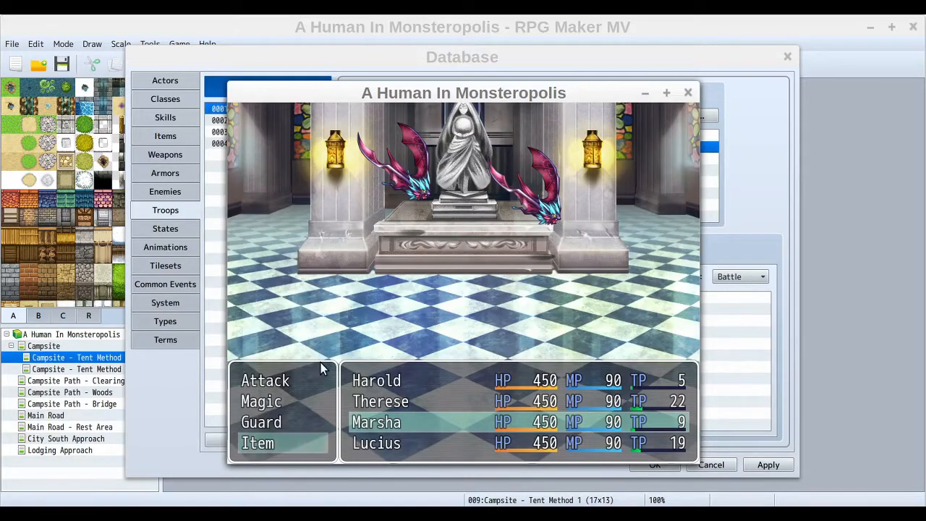
# Have Marsha attack Bat A this turn.
pyautogui.click(289, 381)
pyautogui.click(289, 381)
pyautogui.click(387, 379)
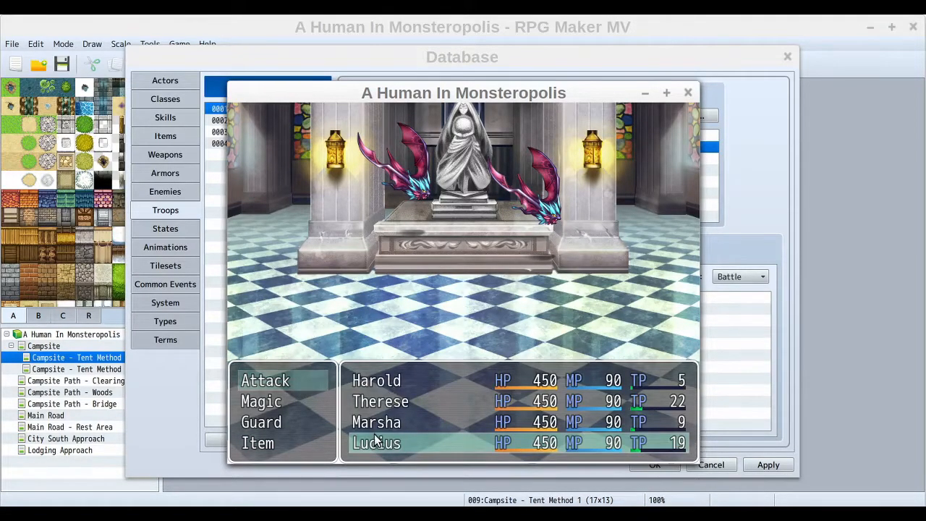
# Check Lucius's magic list, back out of it, and have him guard this turn.
pyautogui.click(273, 403)
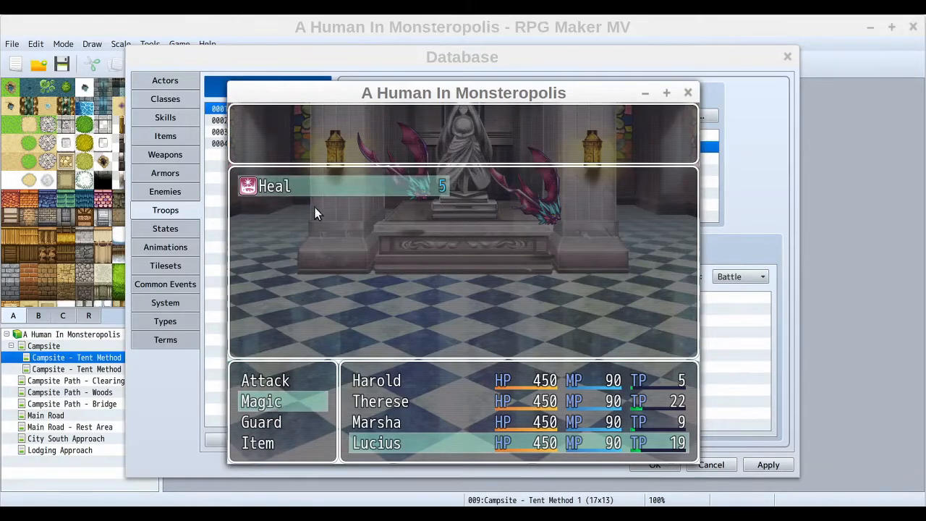
pyautogui.rightClick(387, 244)
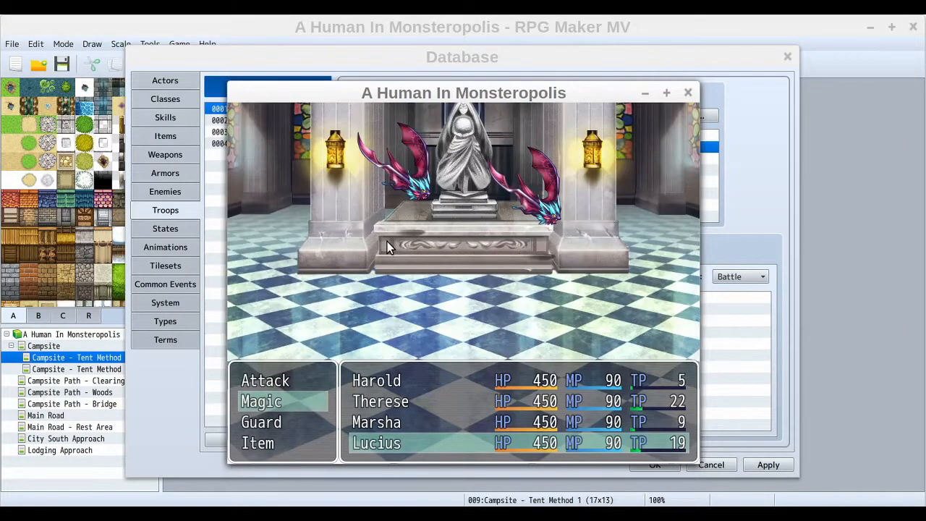
pyautogui.doubleClick(262, 422)
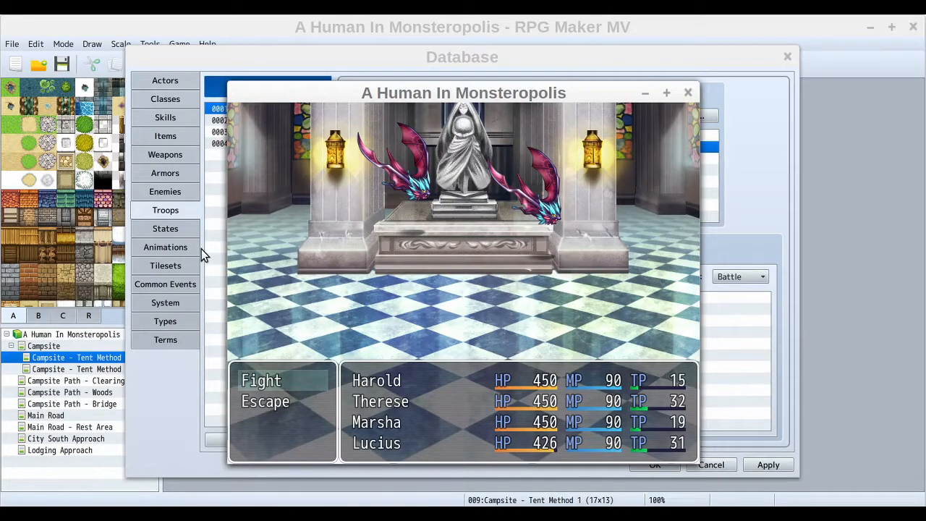
# Try to escape from the two bats, dismiss the escape message, and end the battle test.
pyautogui.click(283, 406)
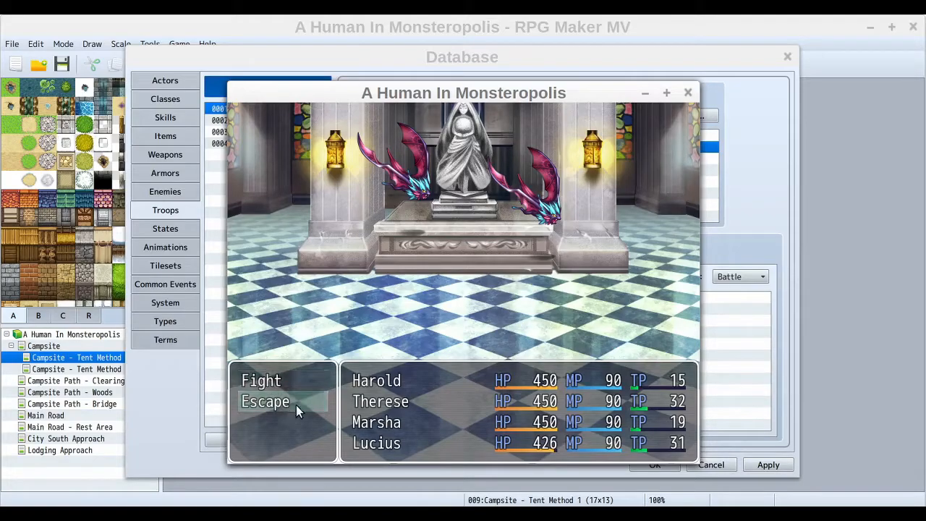
pyautogui.click(287, 405)
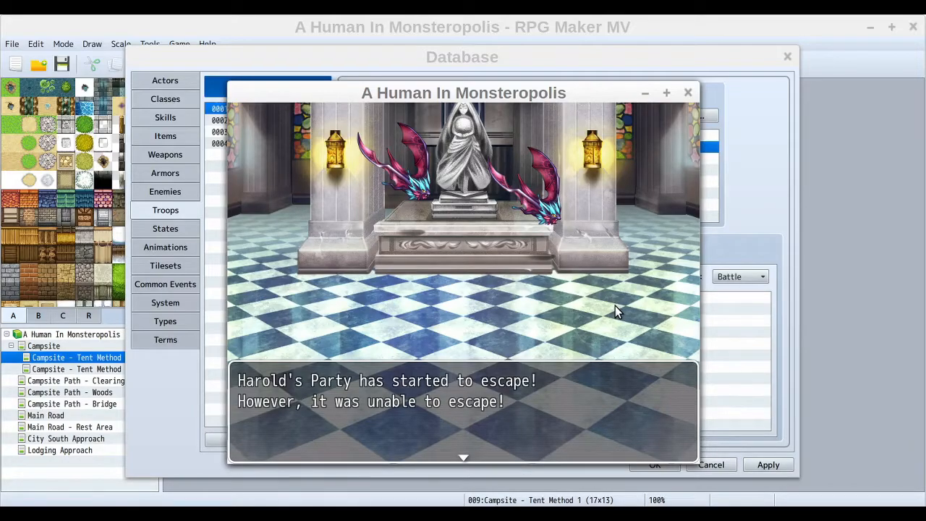
pyautogui.click(369, 331)
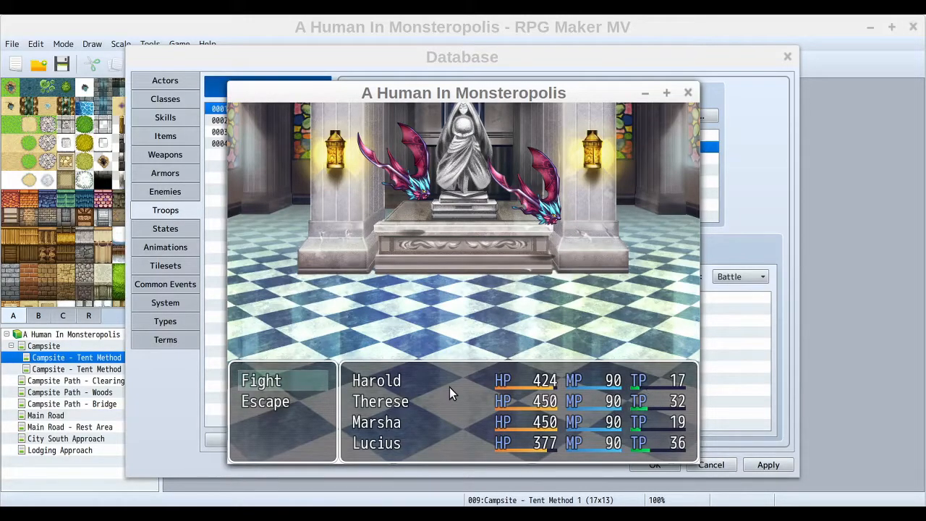
pyautogui.click(688, 92)
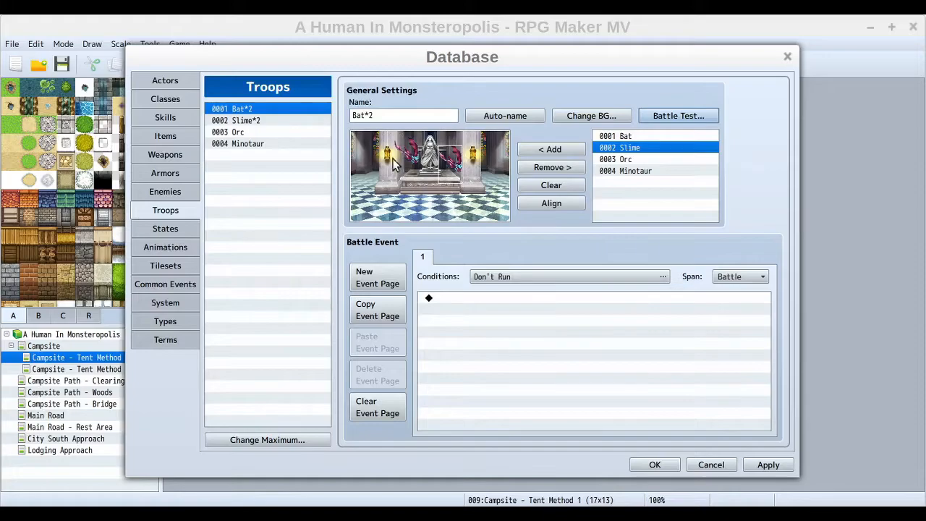
# Examine the three pages of event commands available for the Minotaur troop's battle event, and leave without adding one.
pyautogui.click(259, 143)
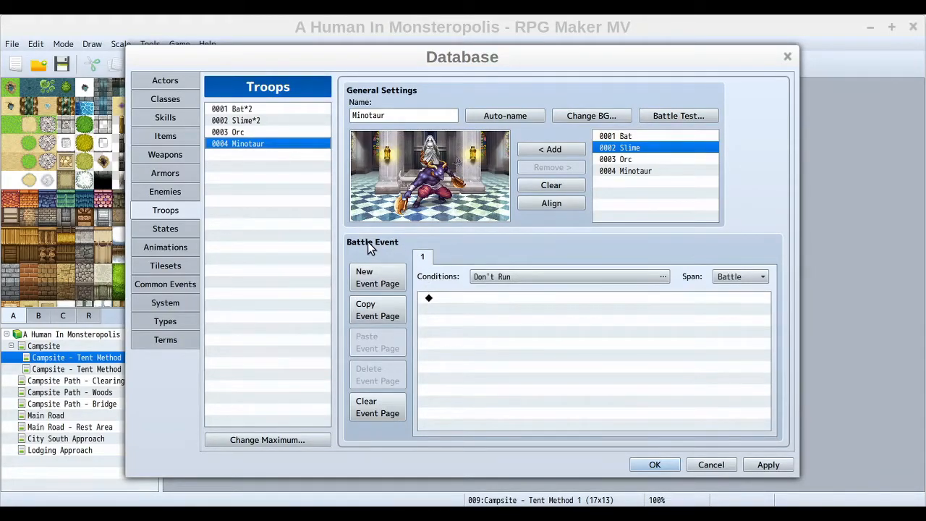
pyautogui.moveTo(368, 243)
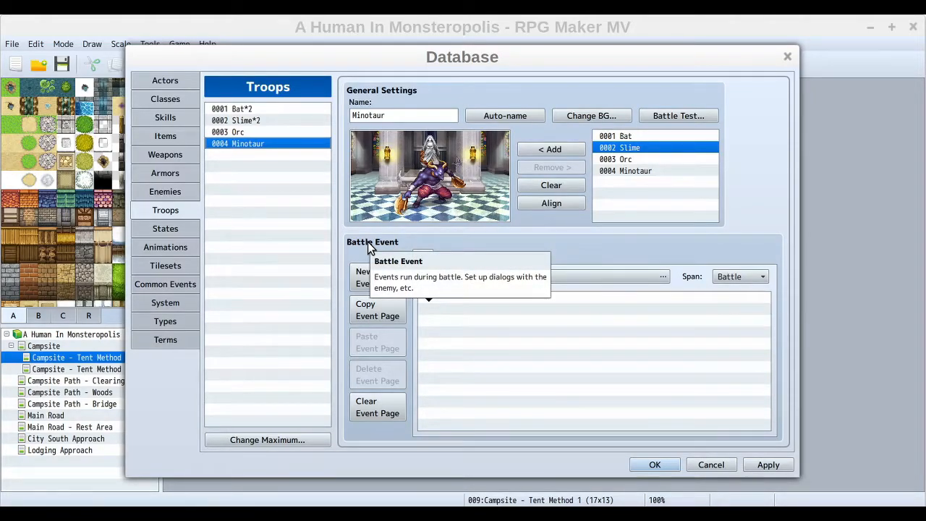
pyautogui.click(602, 307)
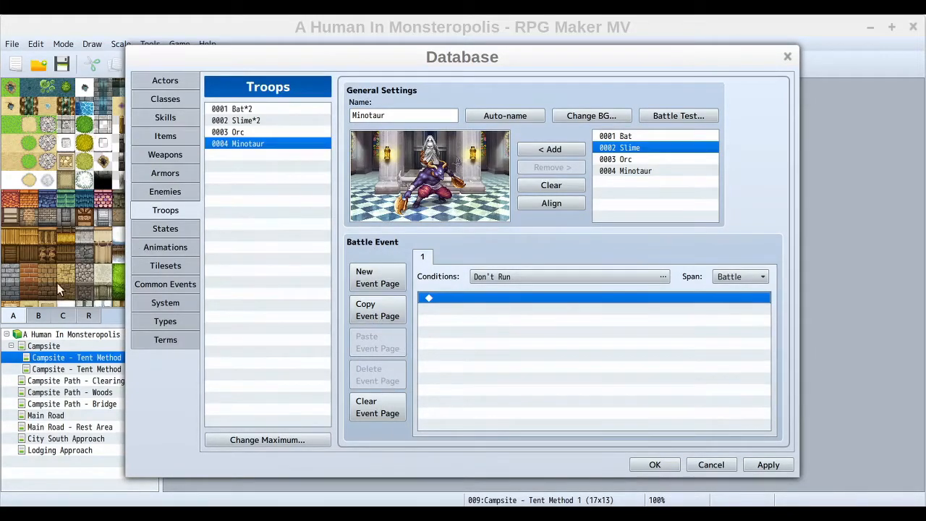
pyautogui.rightClick(461, 303)
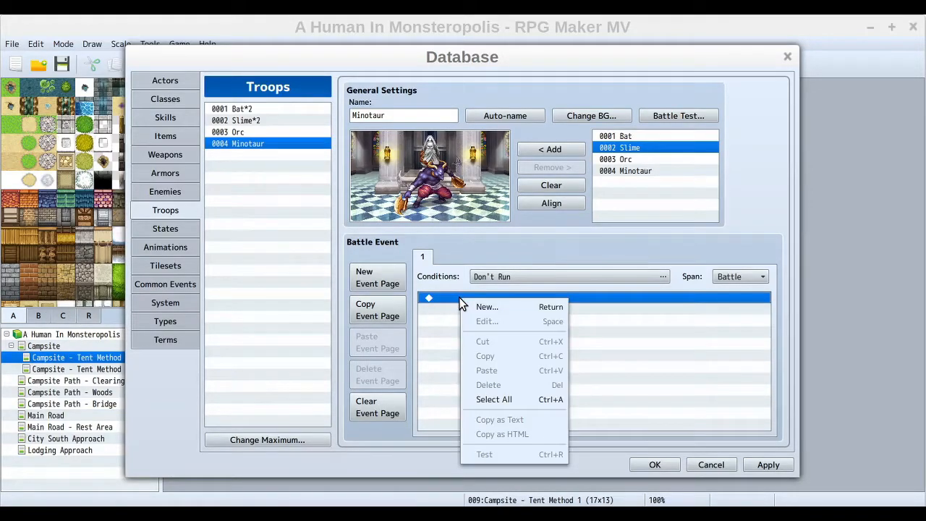
pyautogui.click(481, 307)
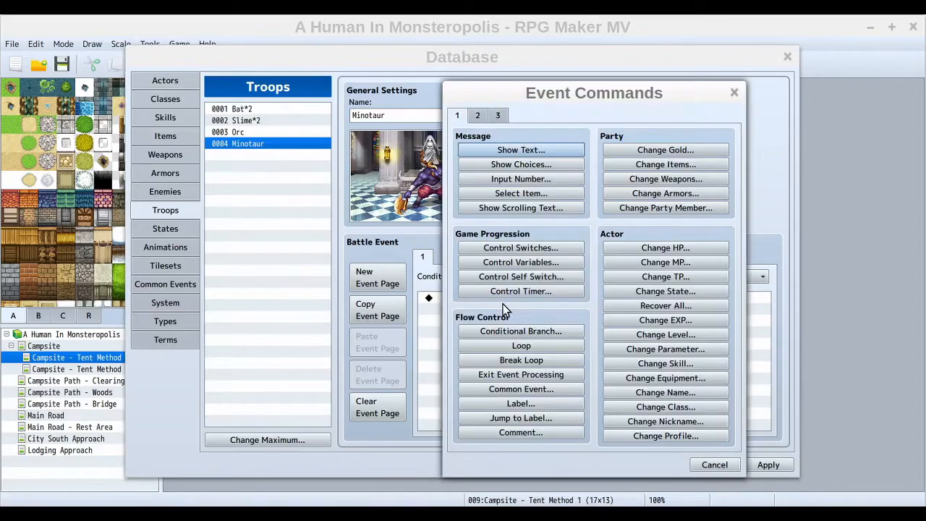
pyautogui.click(477, 115)
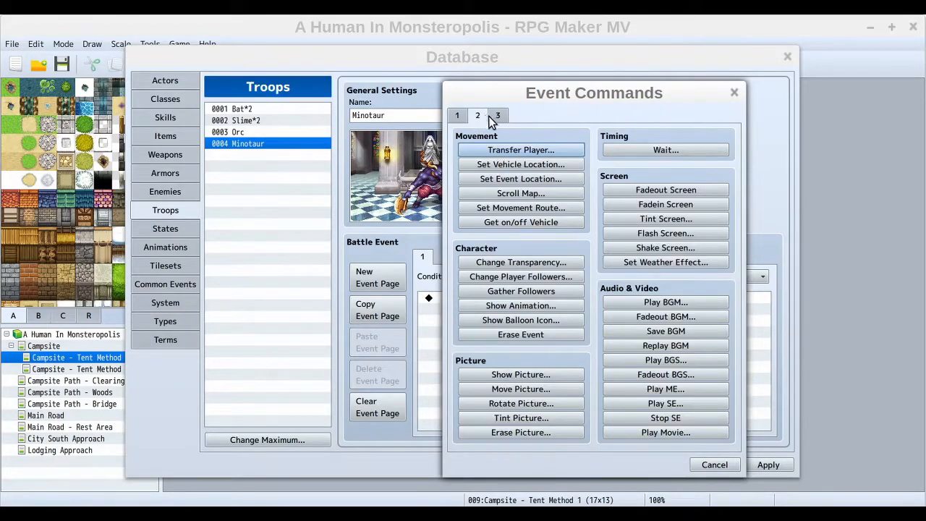
pyautogui.click(498, 117)
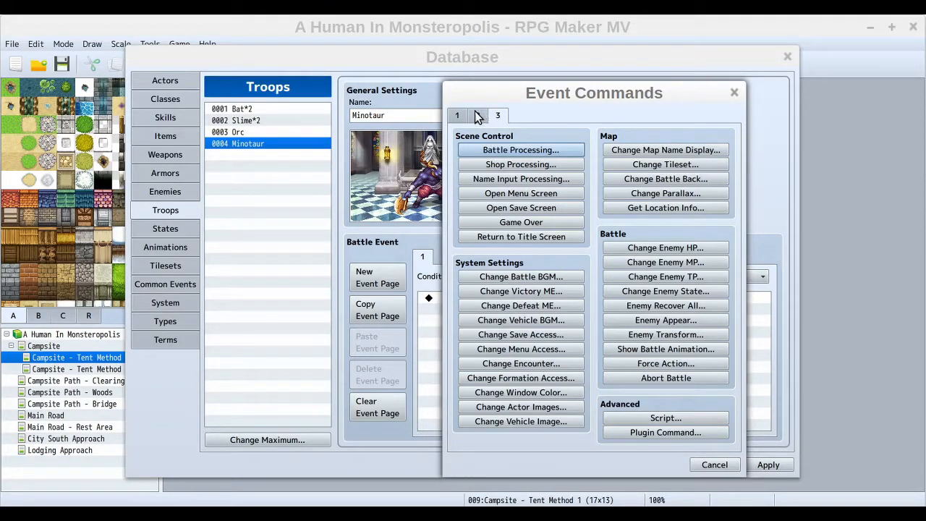
pyautogui.click(477, 116)
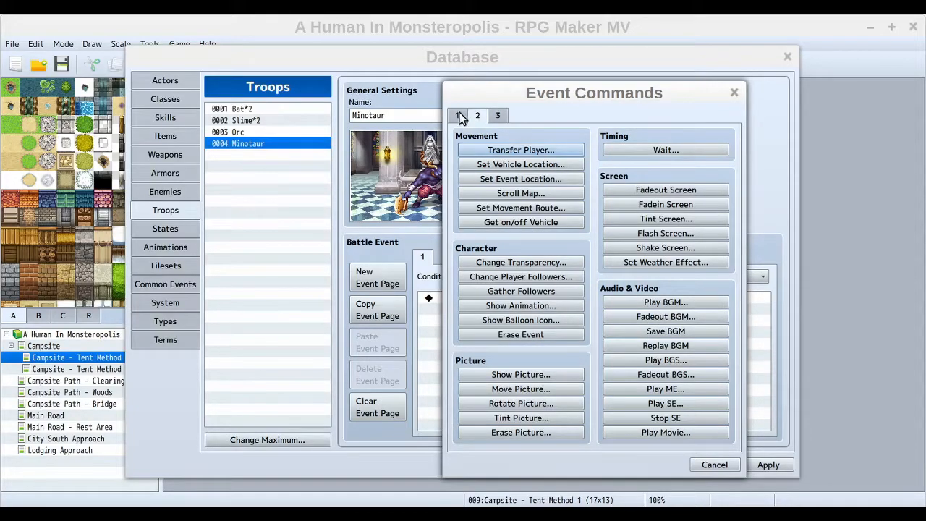
pyautogui.click(461, 117)
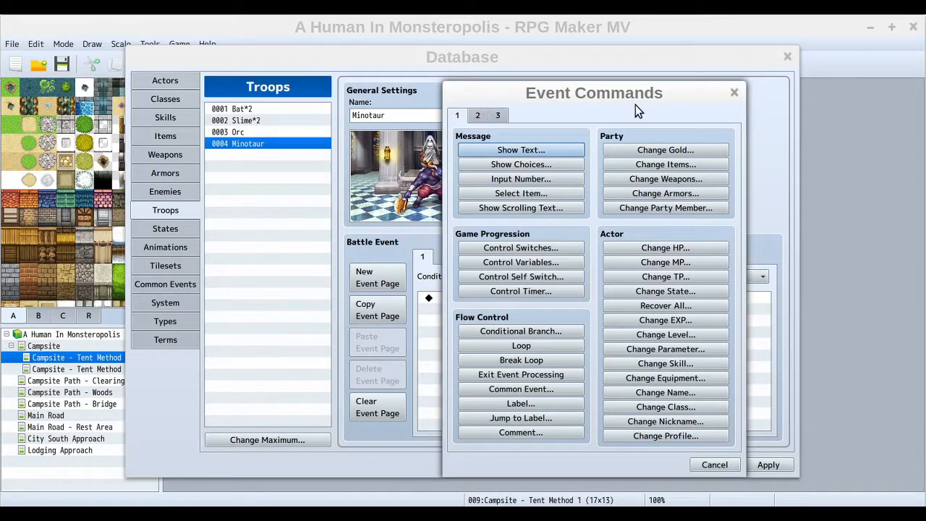
pyautogui.click(734, 92)
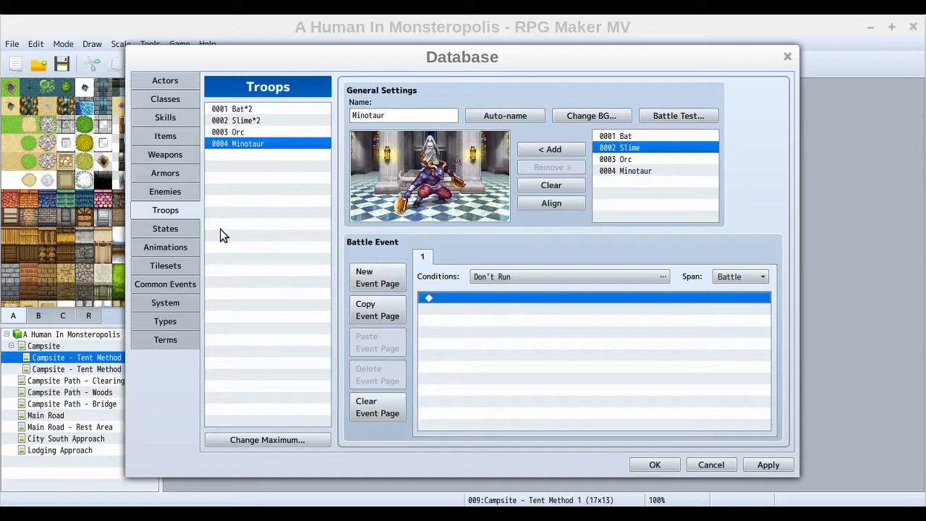
# Open the database's enemy settings to view the Bat entry.
pyautogui.click(162, 192)
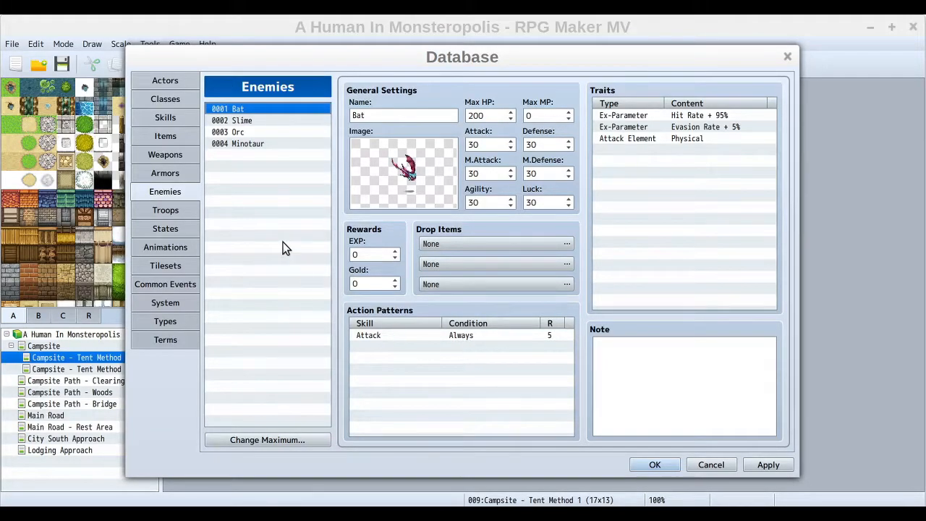
# Return to the Minotaur troop, open its battle event conditions, and try the Turn End condition on and off.
pyautogui.click(166, 209)
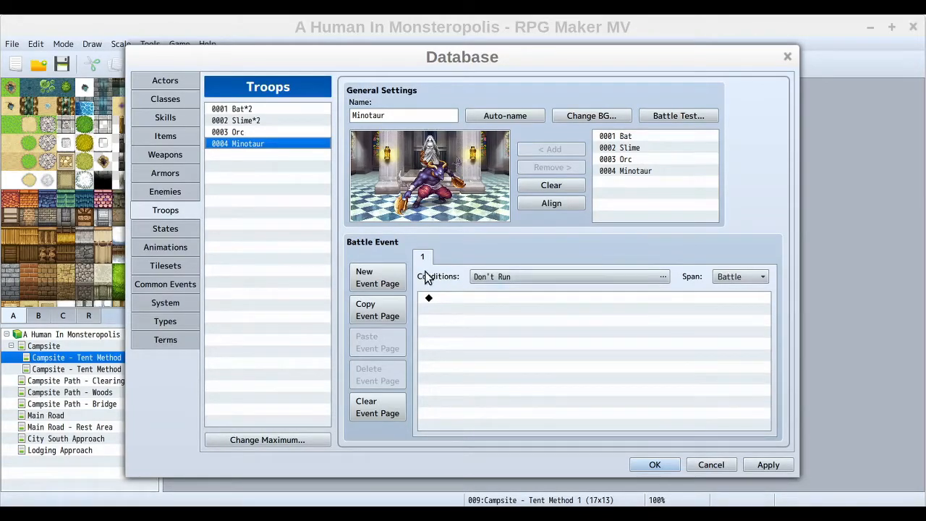
pyautogui.moveTo(448, 280)
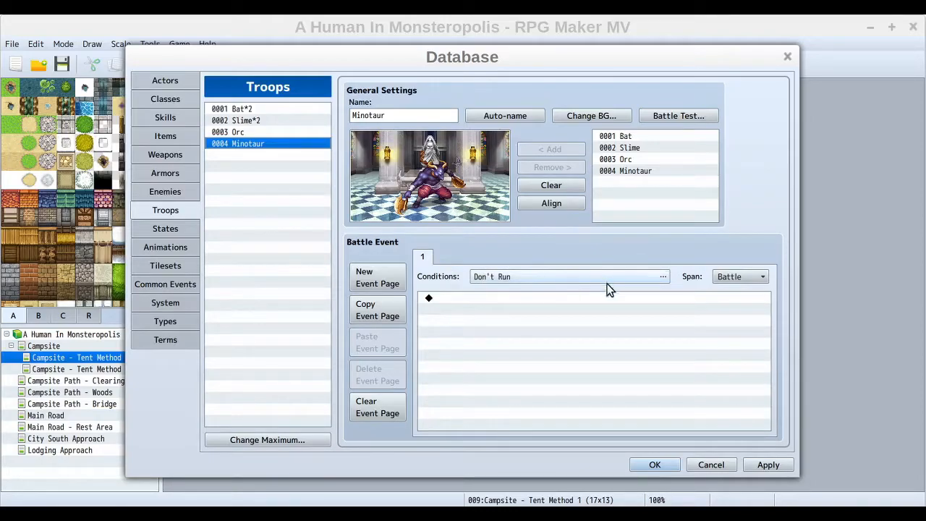
pyautogui.moveTo(687, 283)
pyautogui.click(662, 276)
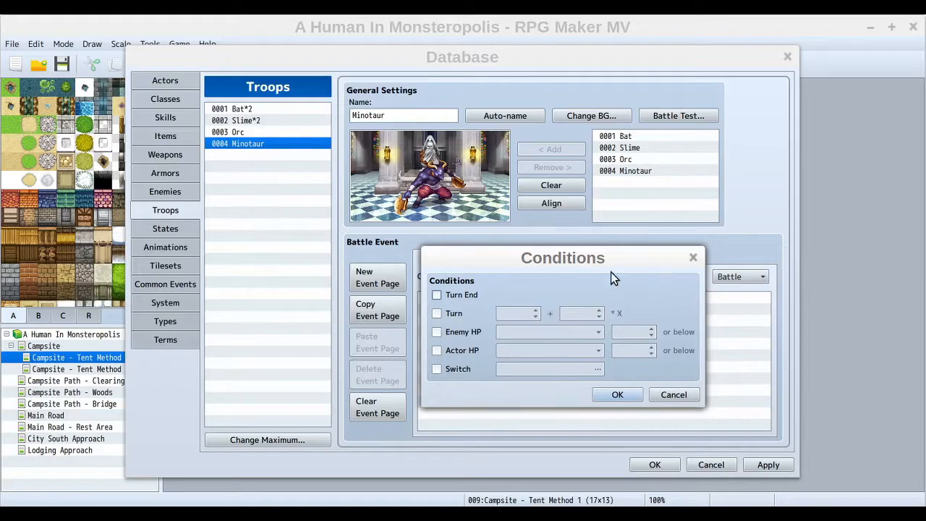
pyautogui.click(462, 296)
pyautogui.click(473, 296)
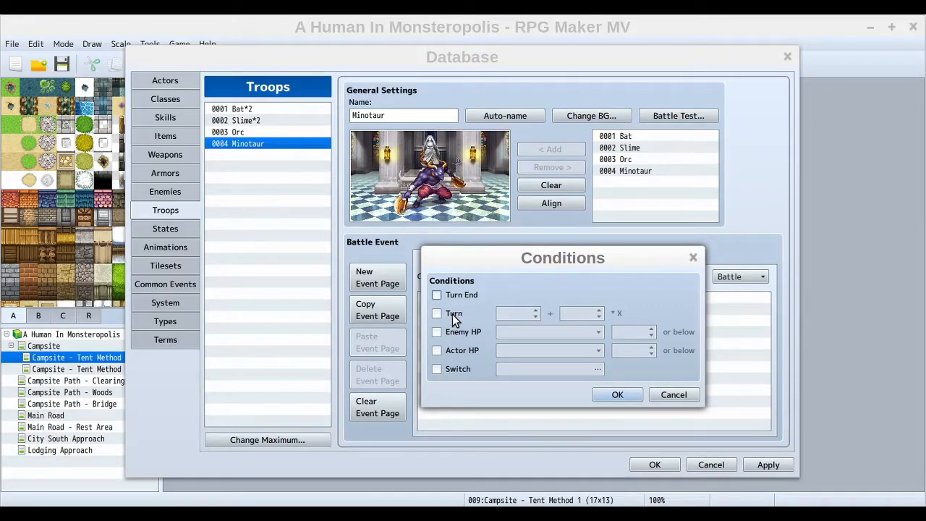
pyautogui.moveTo(452, 314)
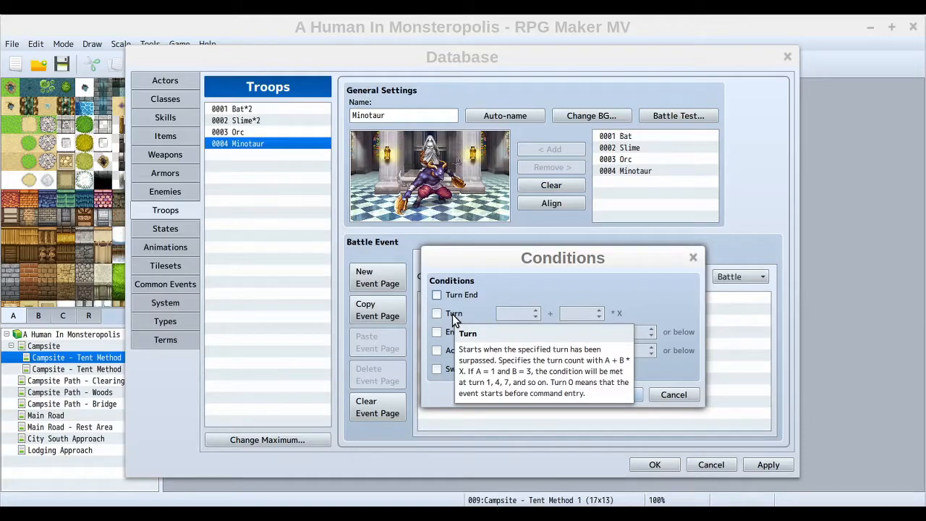
# Set the battle event's condition to Turn 1 + 2 * X.
pyautogui.click(452, 313)
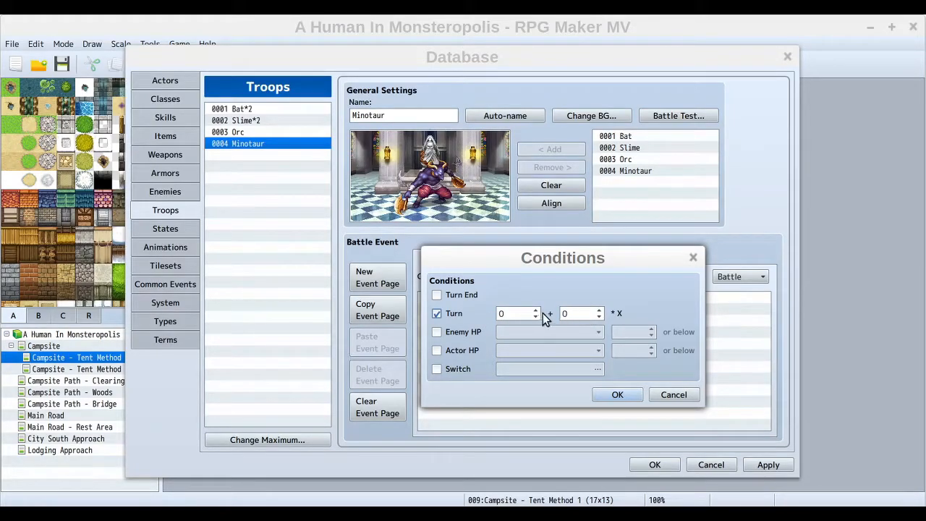
pyautogui.click(599, 311)
pyautogui.click(600, 310)
pyautogui.click(600, 310)
pyautogui.click(599, 317)
pyautogui.click(599, 318)
pyautogui.click(599, 317)
pyautogui.click(537, 311)
pyautogui.click(599, 310)
pyautogui.doubleClick(565, 313)
pyautogui.press('BackSpace')
pyautogui.write('2')
pyautogui.click(615, 393)
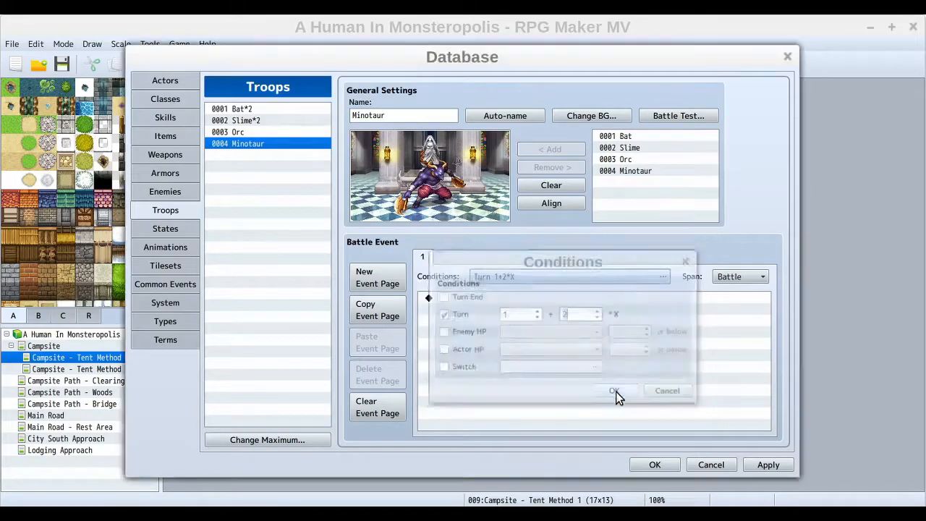
# Start a Force Action command in the Minotaur's battle event with enemy #1 Minotaur as its subject.
pyautogui.click(475, 301)
pyautogui.rightClick(473, 301)
pyautogui.click(499, 307)
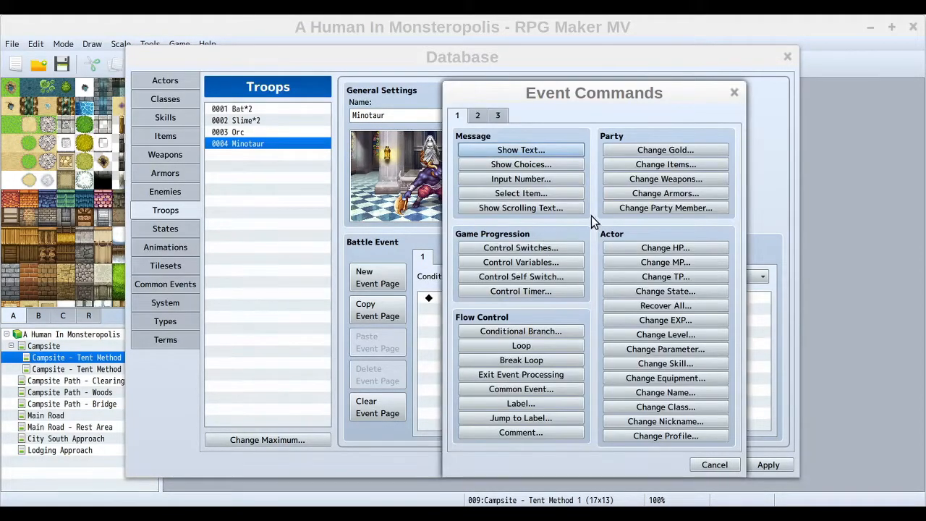
pyautogui.click(478, 116)
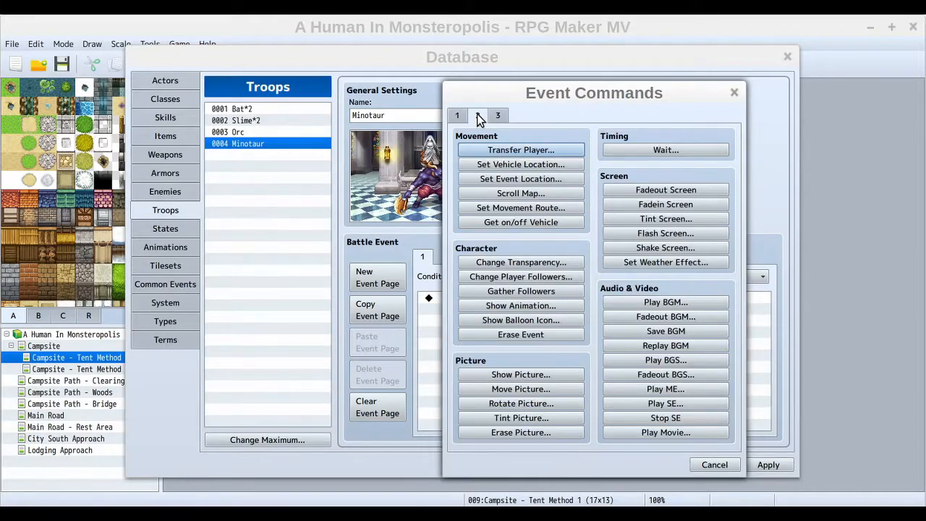
pyautogui.click(498, 117)
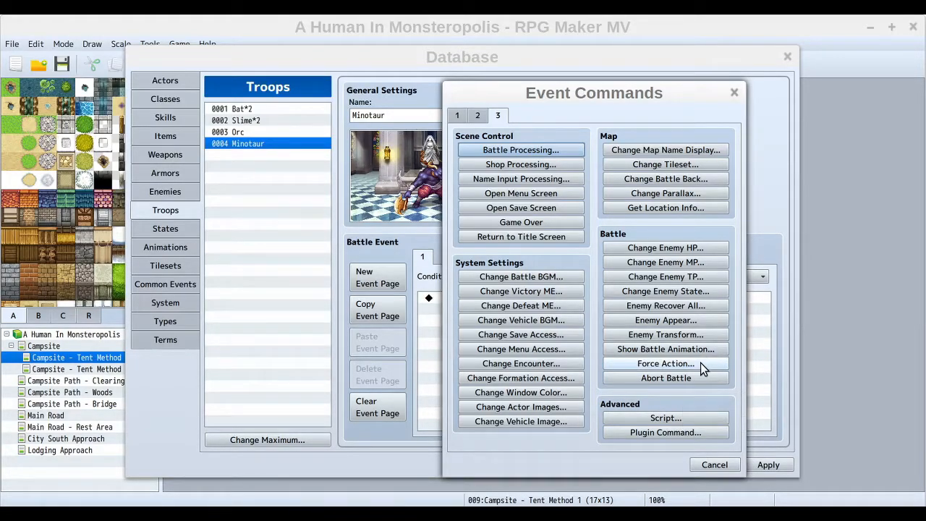
pyautogui.click(700, 362)
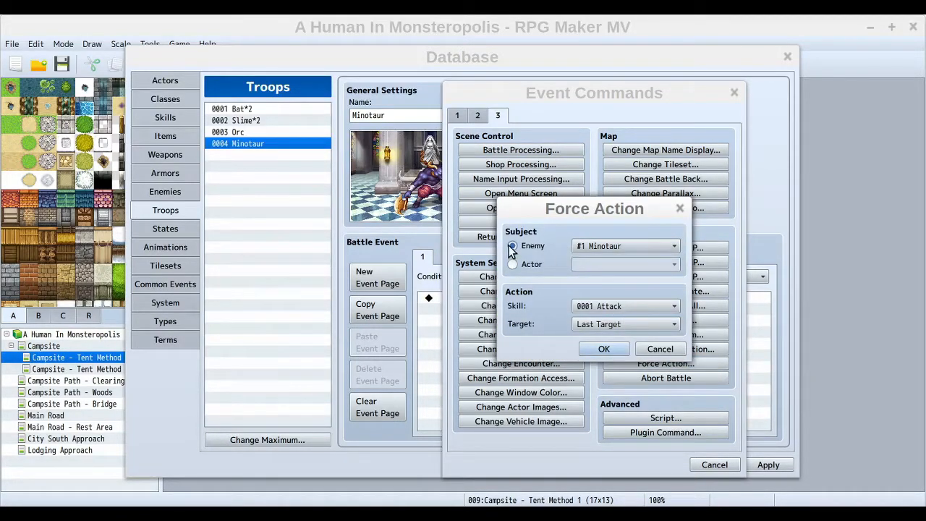
pyautogui.click(612, 243)
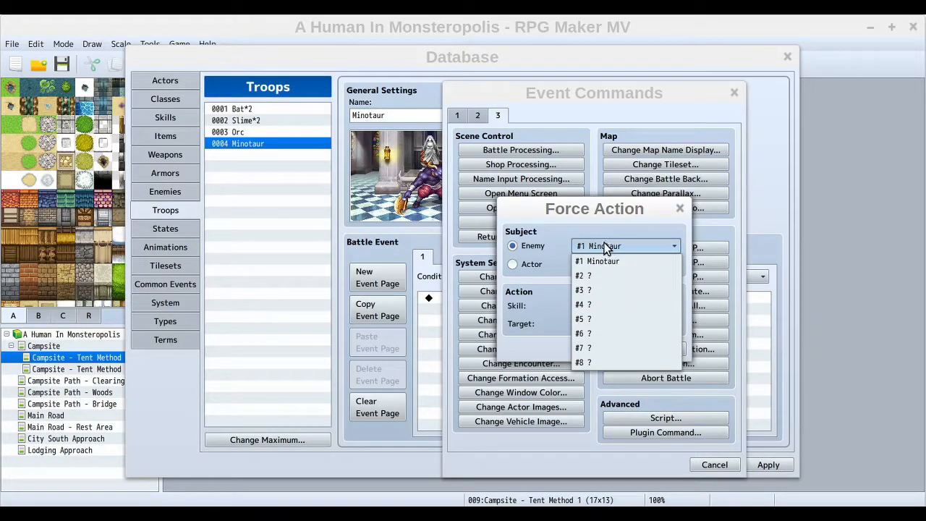
pyautogui.click(604, 262)
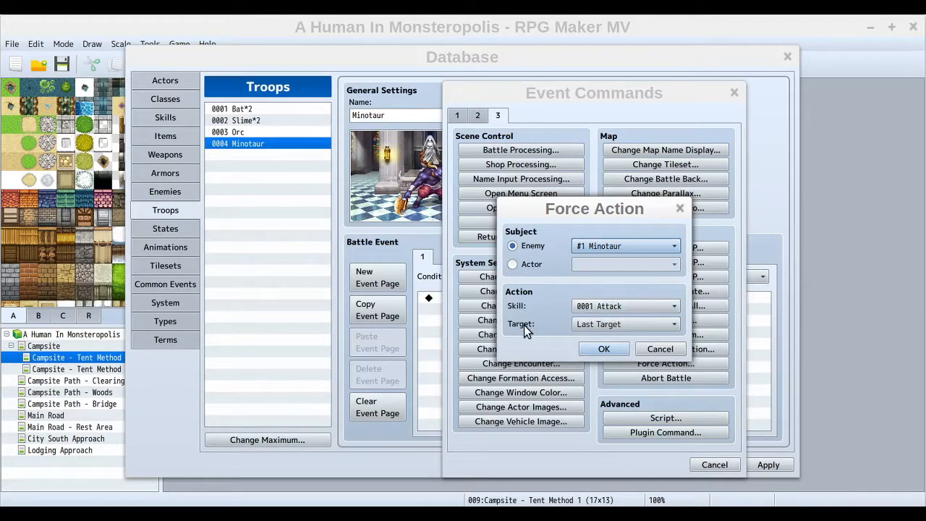
pyautogui.moveTo(525, 326)
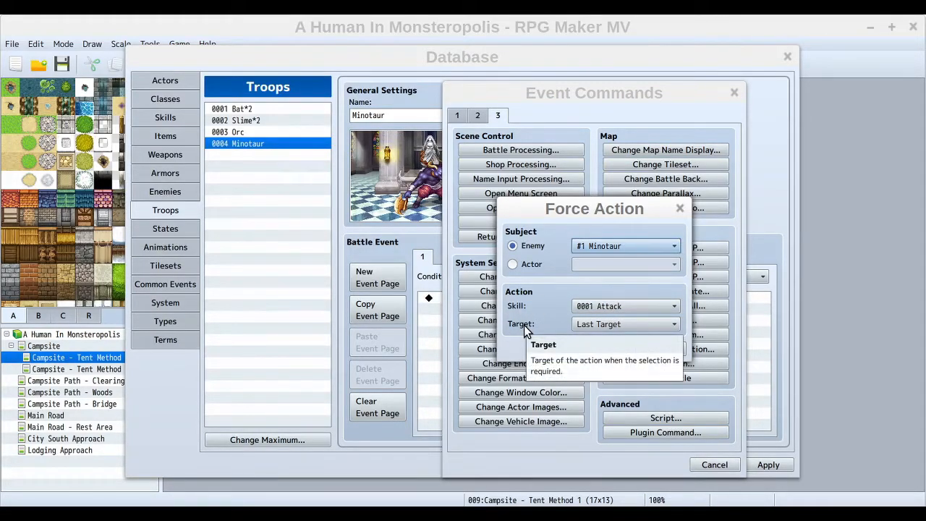
# Set the forced Attack's target to Random and add the command to the battle event.
pyautogui.click(625, 323)
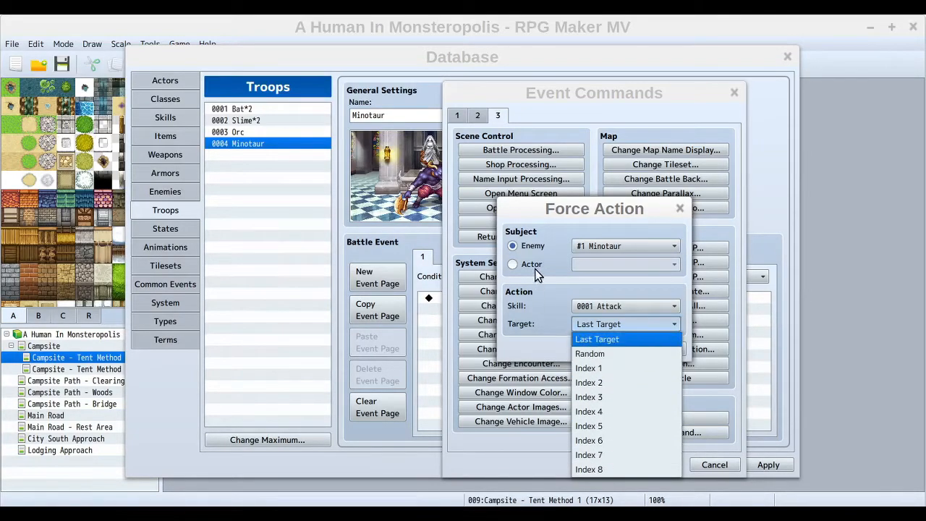
pyautogui.click(598, 243)
pyautogui.click(596, 247)
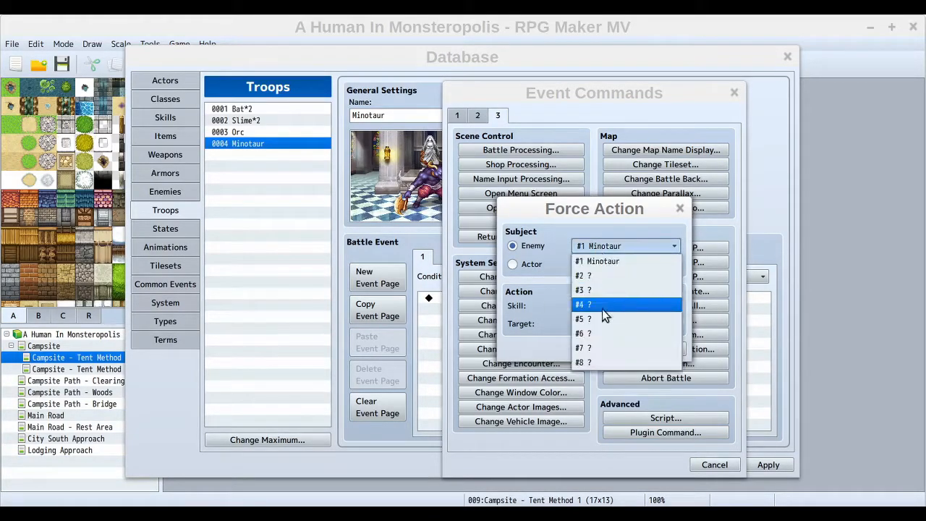
pyautogui.click(554, 225)
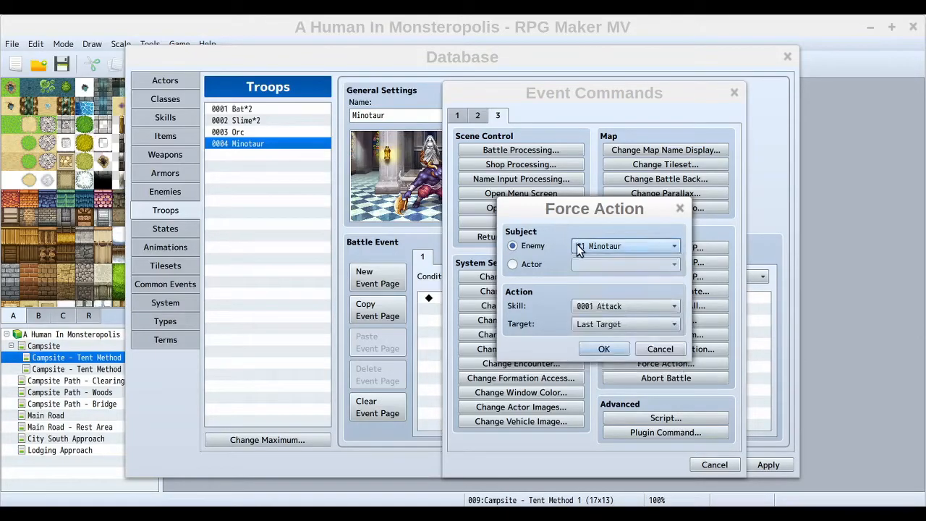
pyautogui.click(607, 326)
pyautogui.click(602, 354)
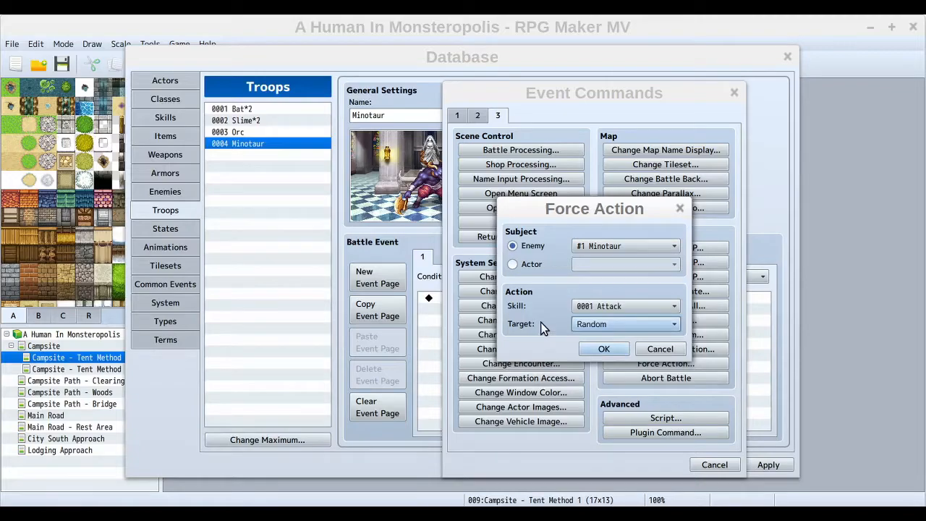
pyautogui.click(604, 349)
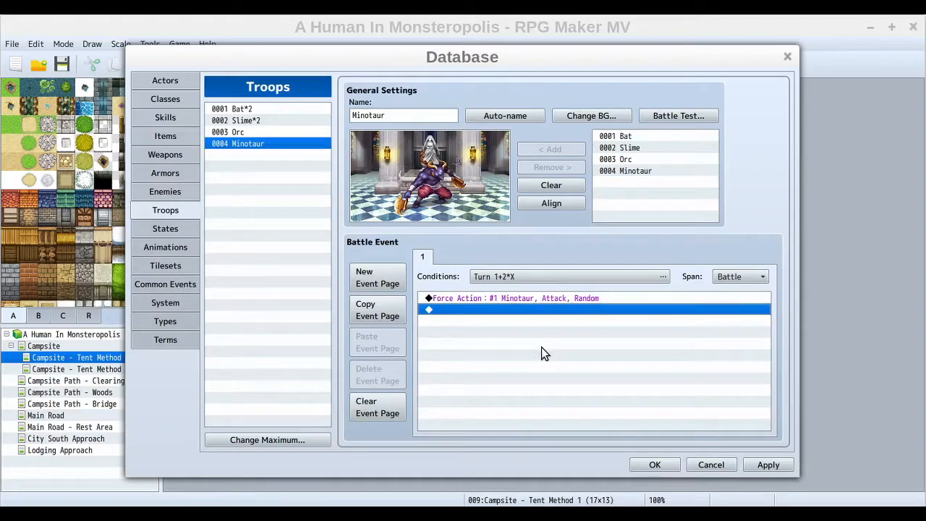
# Delete the Force Action command from the Minotaur's battle event.
pyautogui.click(507, 297)
pyautogui.rightClick(507, 297)
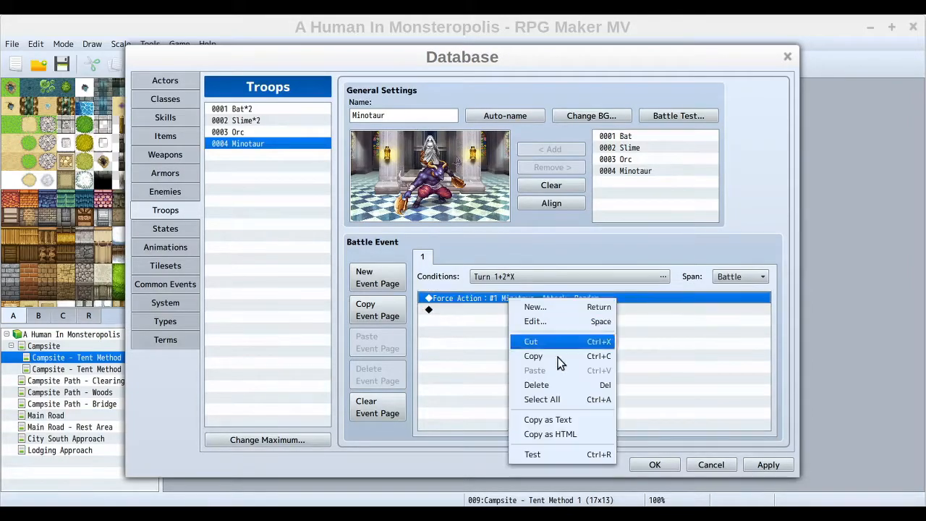
pyautogui.click(569, 384)
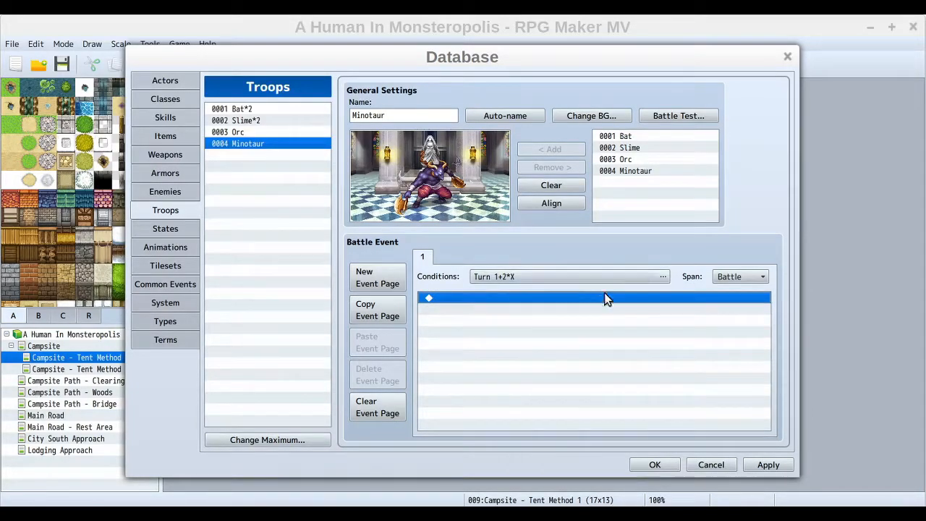
# Replace the Turn condition with Enemy HP for #1 Minotaur at 50% or below.
pyautogui.click(661, 277)
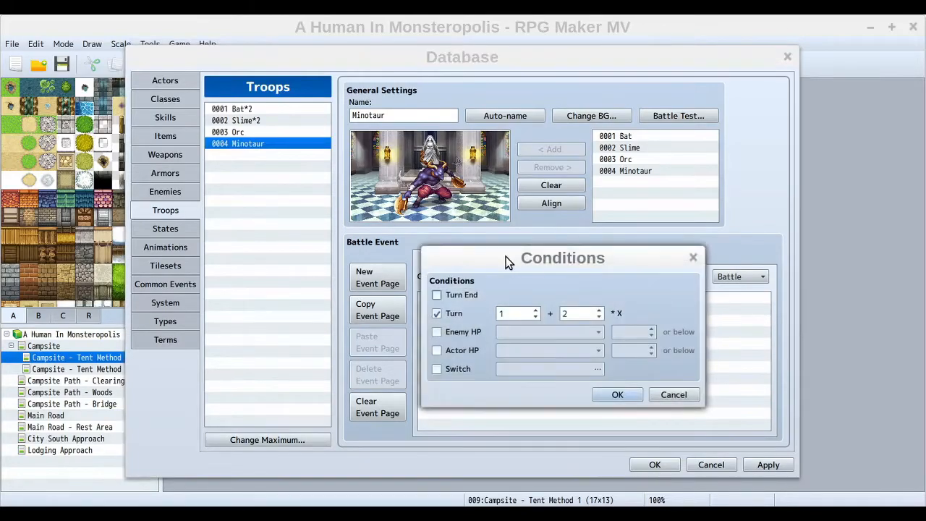
pyautogui.click(454, 315)
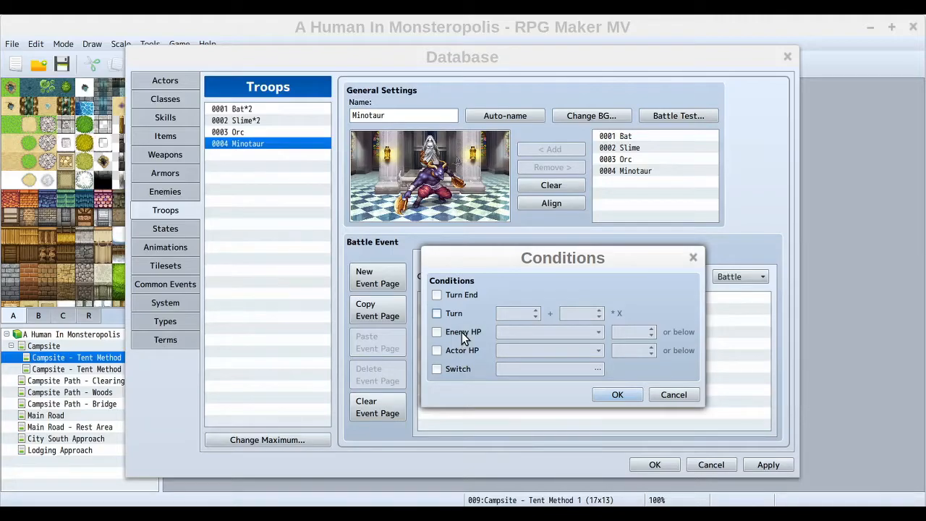
pyautogui.moveTo(462, 332)
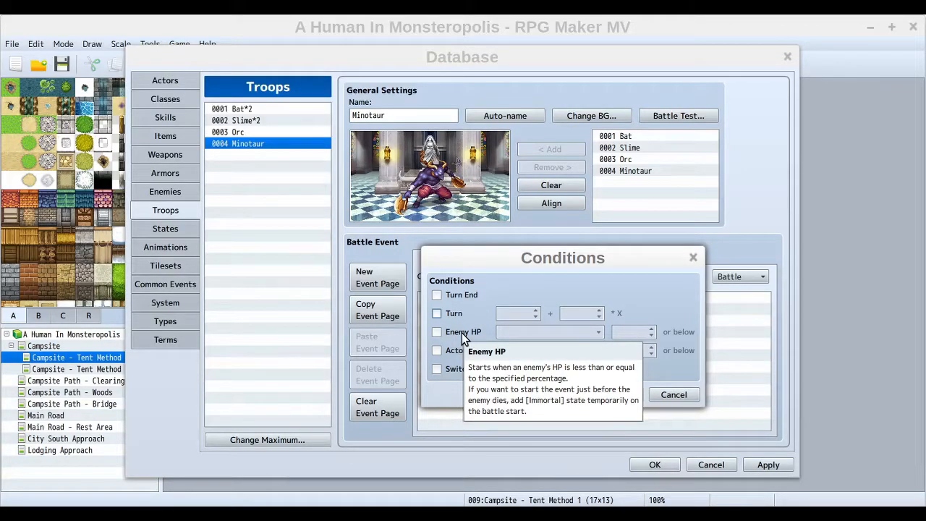
pyautogui.click(461, 333)
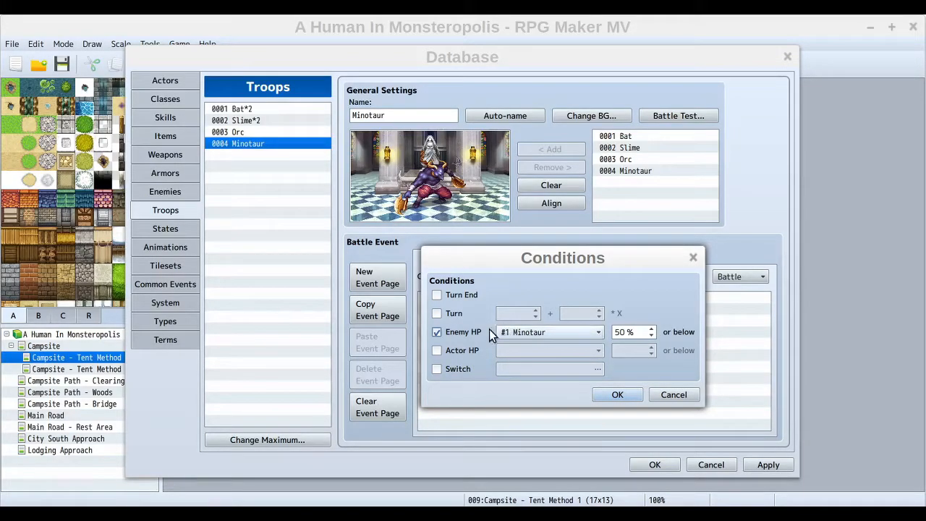
pyautogui.click(594, 332)
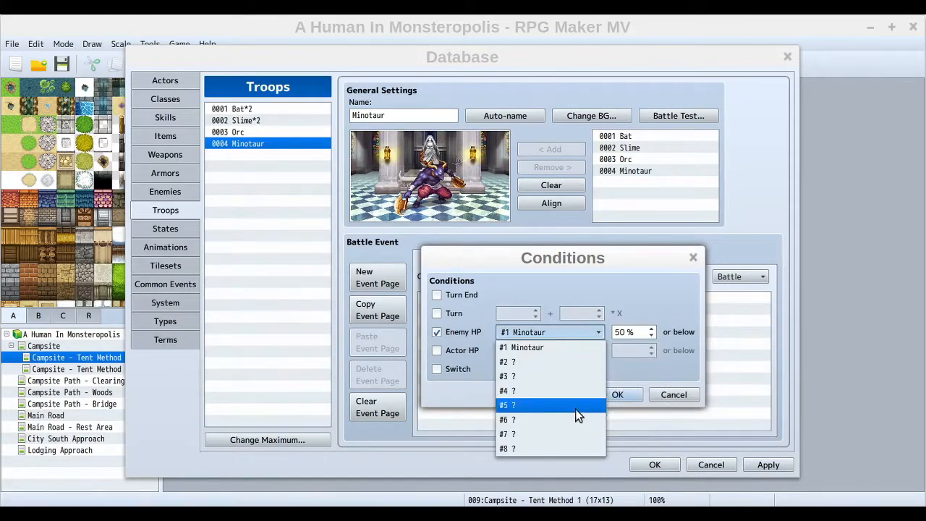
pyautogui.click(569, 346)
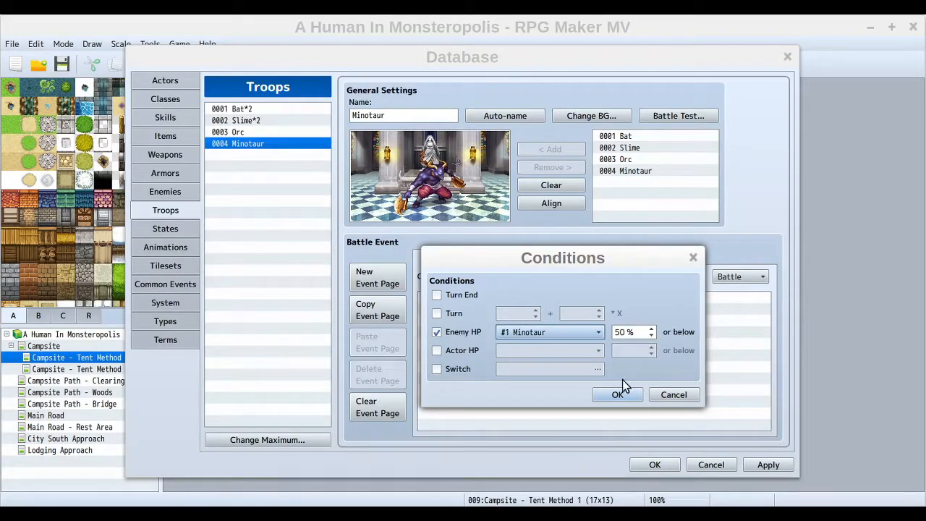
pyautogui.click(616, 396)
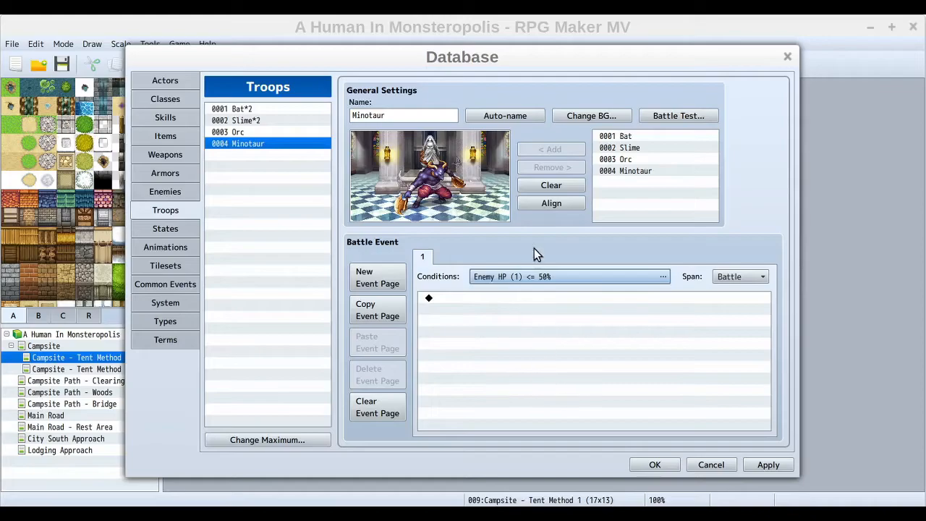
# Try the Actor HP and Switch conditions in place of Enemy HP, and cancel the changes.
pyautogui.click(570, 277)
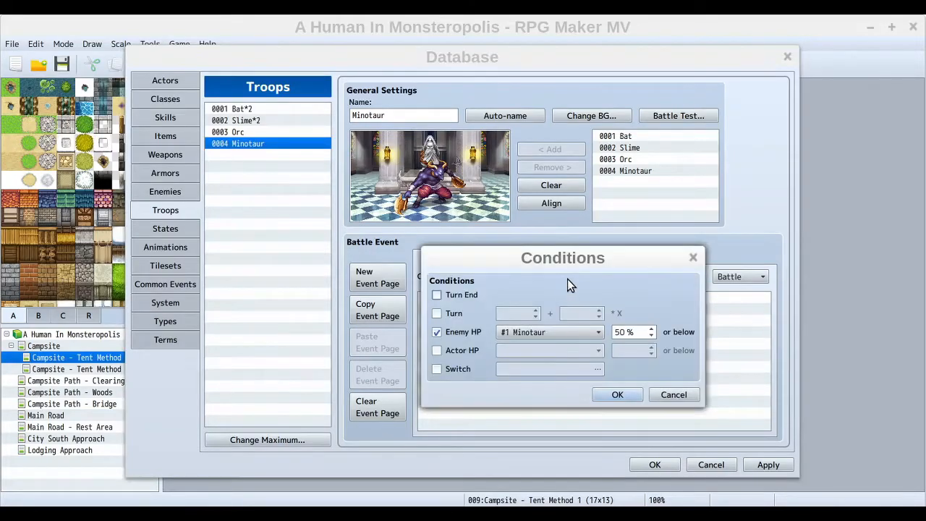
pyautogui.click(459, 332)
pyautogui.click(458, 351)
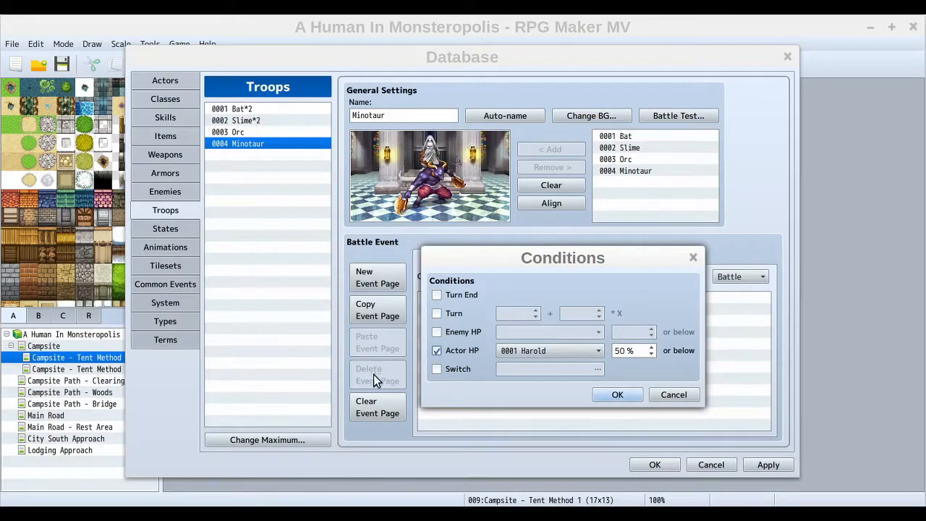
pyautogui.click(462, 350)
pyautogui.click(458, 369)
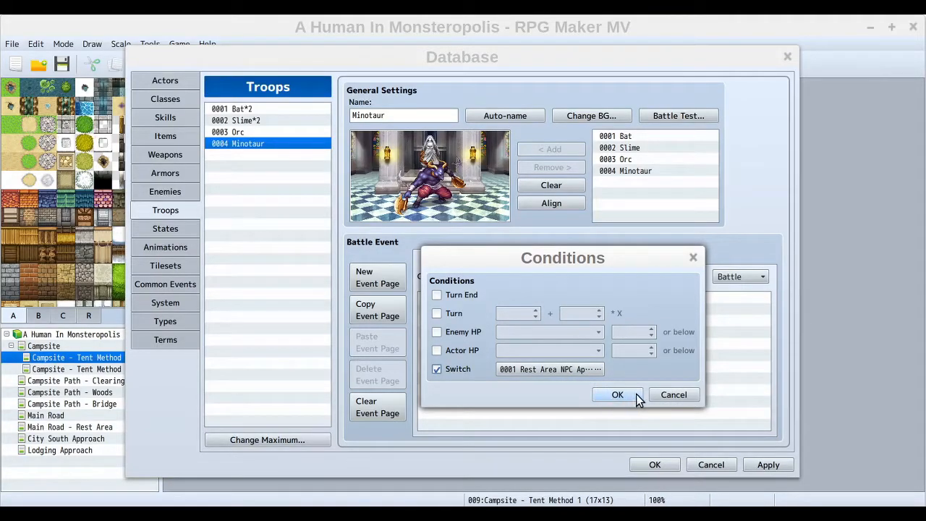
pyautogui.click(673, 395)
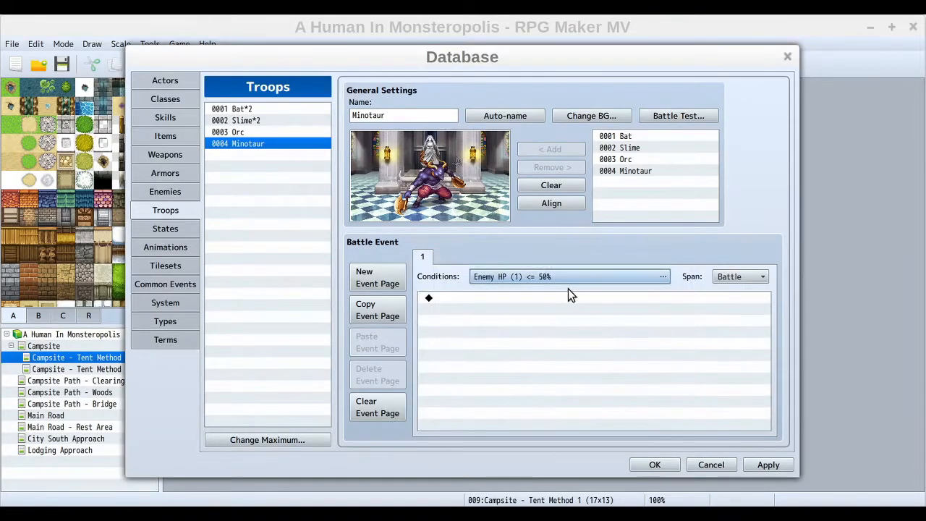
# Clear the Enemy HP condition from the Minotaur's battle event and select the Bat*2 troop.
pyautogui.doubleClick(544, 278)
pyautogui.click(457, 296)
pyautogui.click(451, 333)
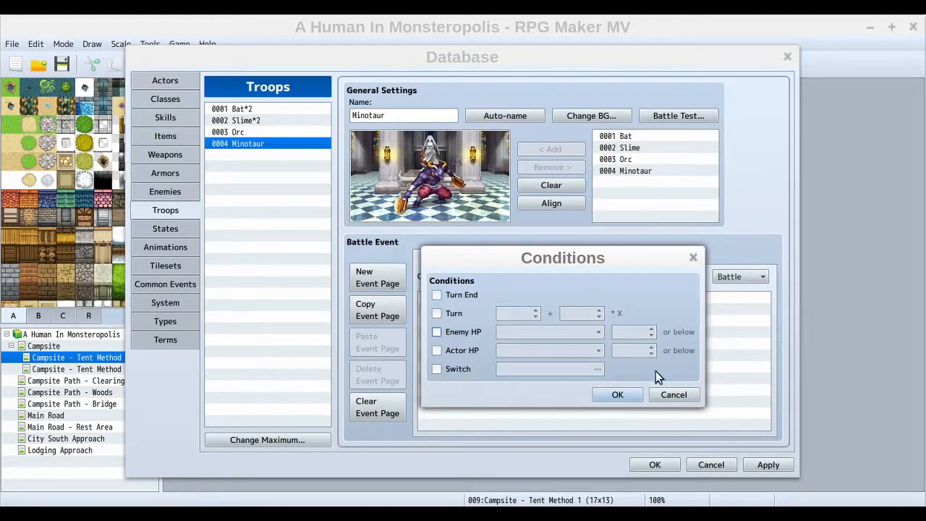
pyautogui.click(617, 394)
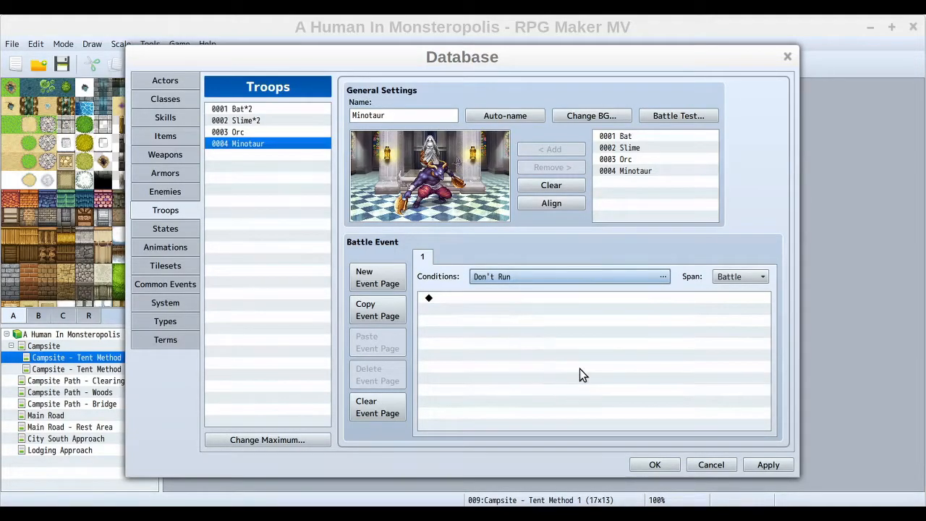
pyautogui.click(235, 109)
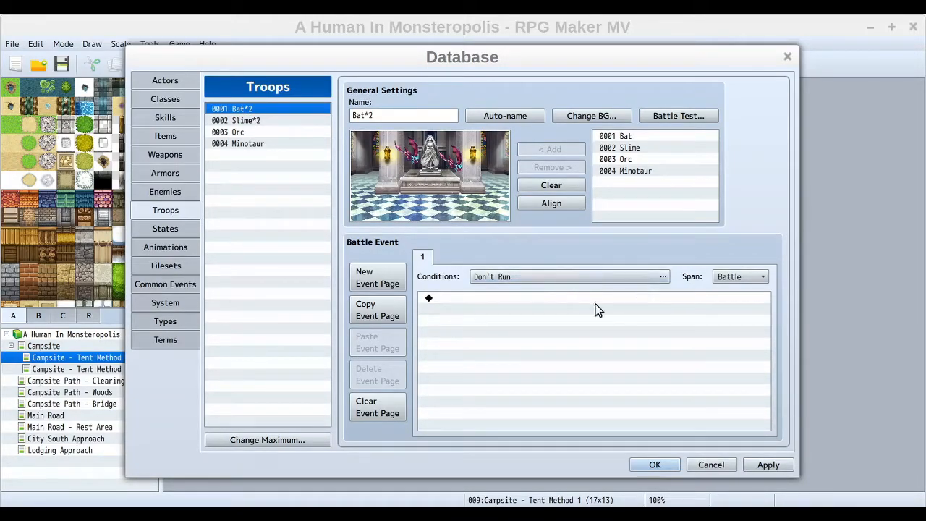
# Try the Turn and Moment spans on the Bat*2 troop's battle event page, and set the span back to Battle.
pyautogui.click(496, 298)
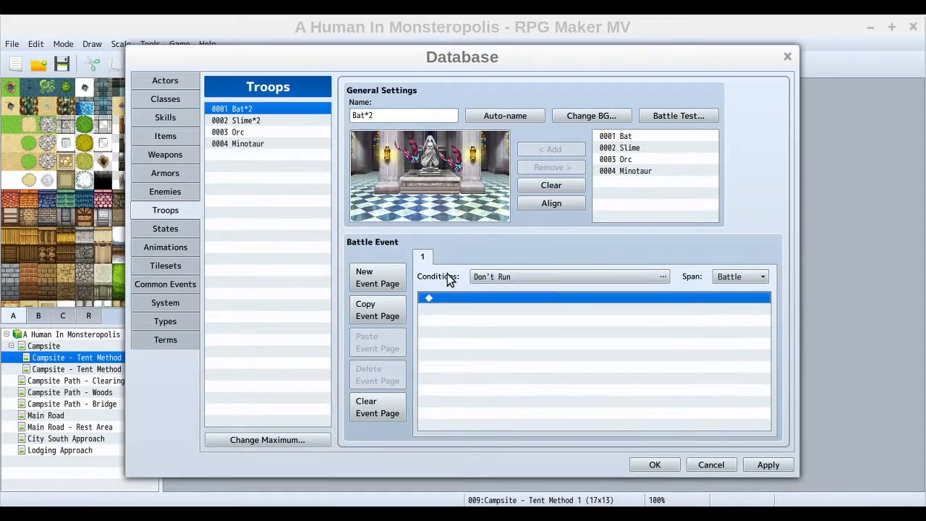
pyautogui.click(763, 278)
pyautogui.click(753, 312)
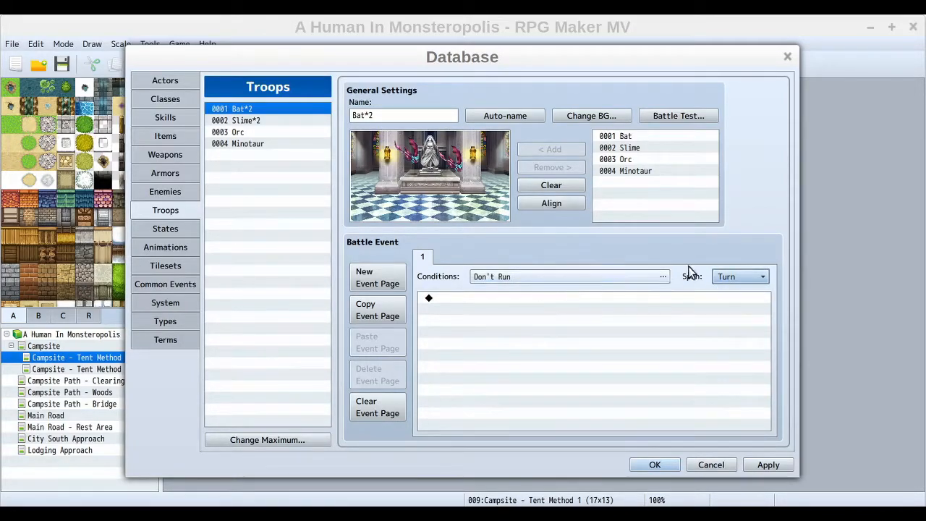
pyautogui.click(761, 279)
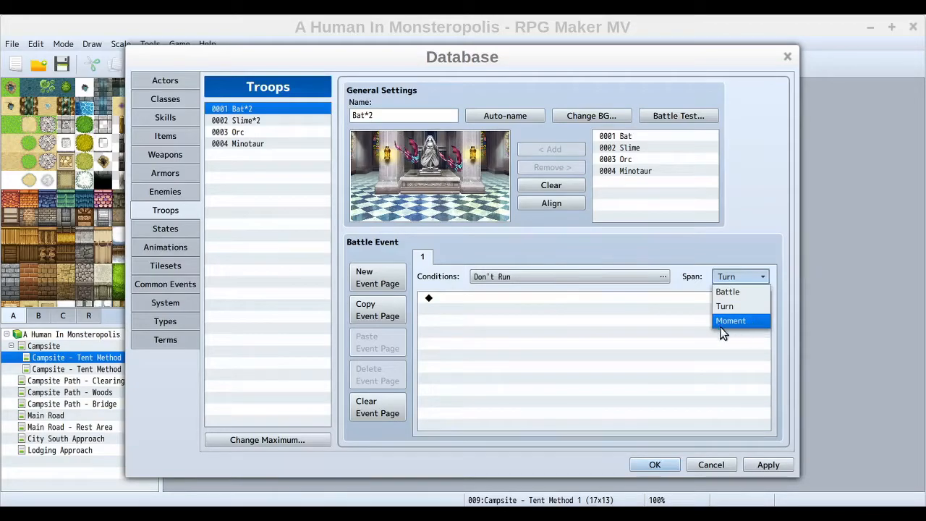
pyautogui.click(725, 323)
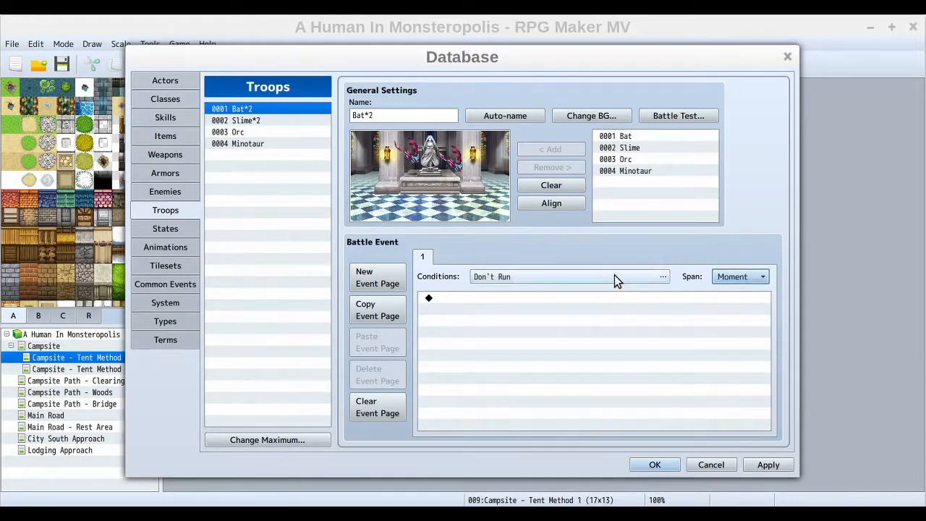
pyautogui.click(749, 281)
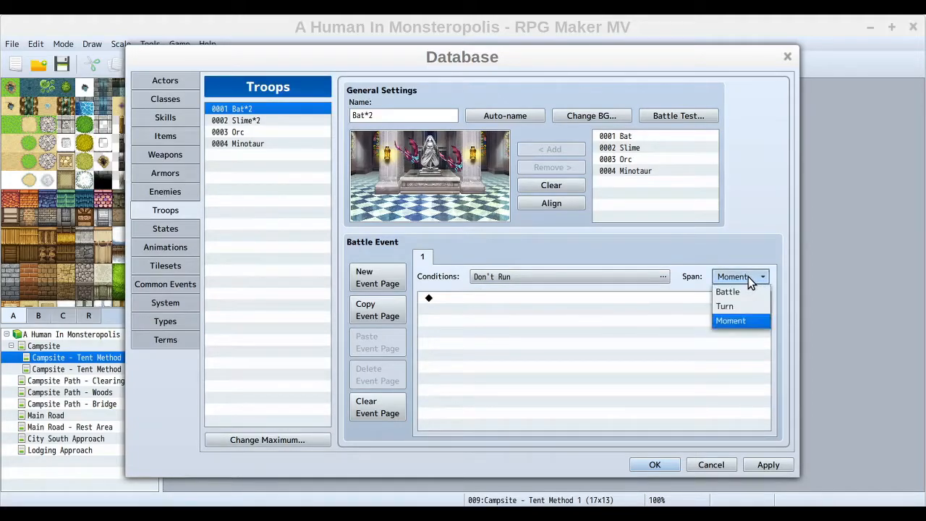
pyautogui.click(740, 275)
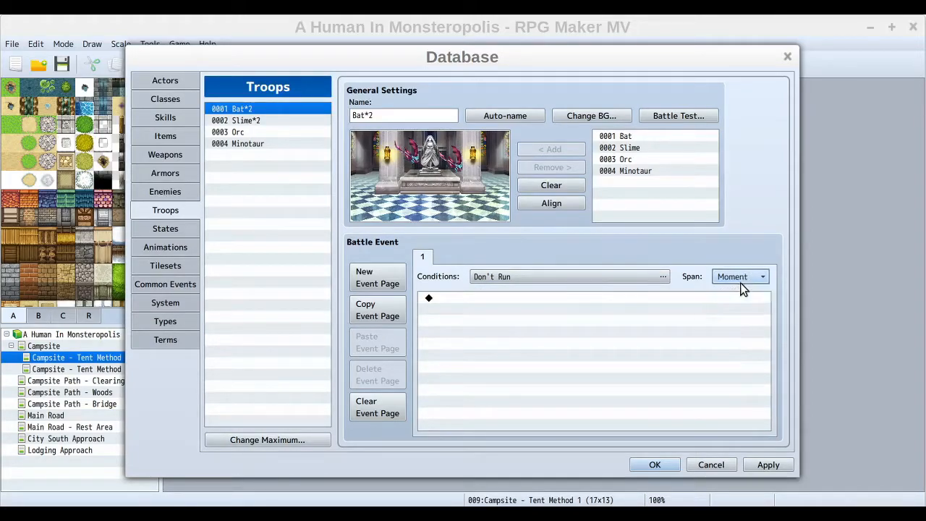
pyautogui.click(741, 278)
pyautogui.click(727, 292)
pyautogui.click(609, 336)
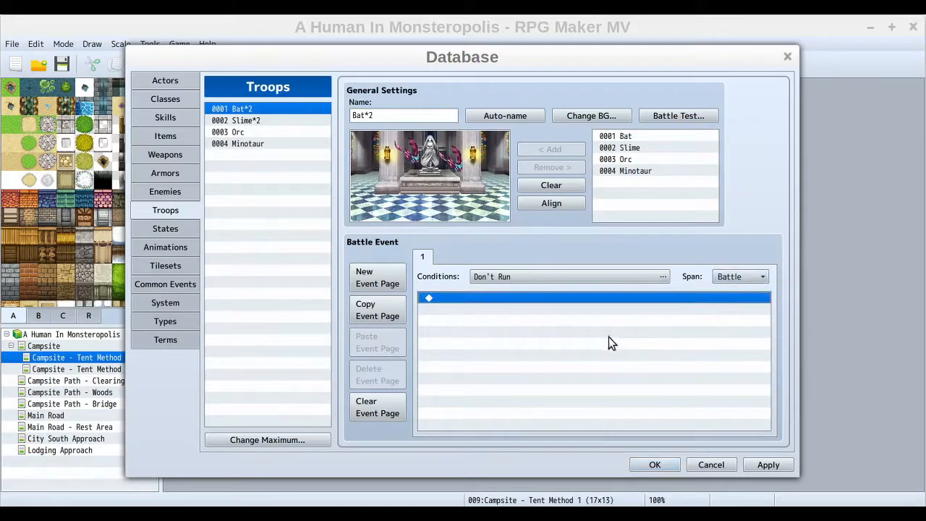